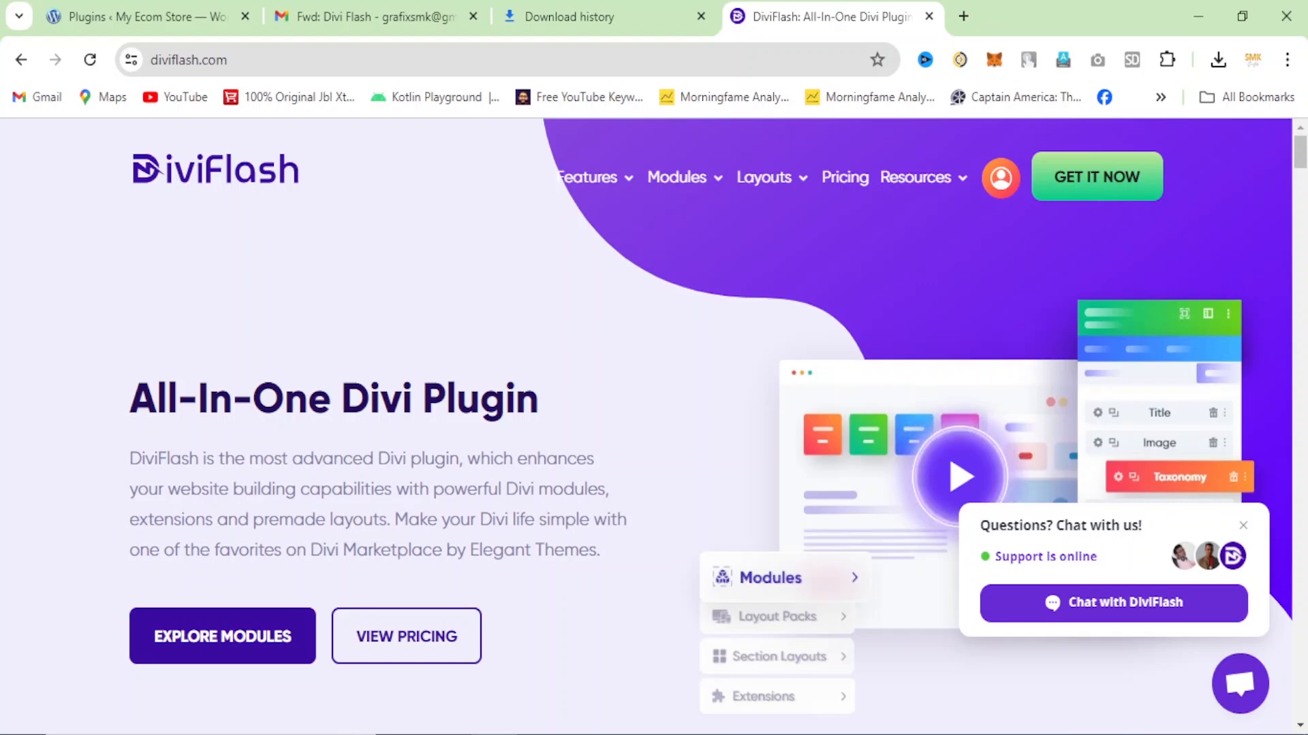
Step: Review the DiviFlash homepage, including its feature cards, reasons to choose the plugin and target-user sections
scroll(573, 549, down, 1)
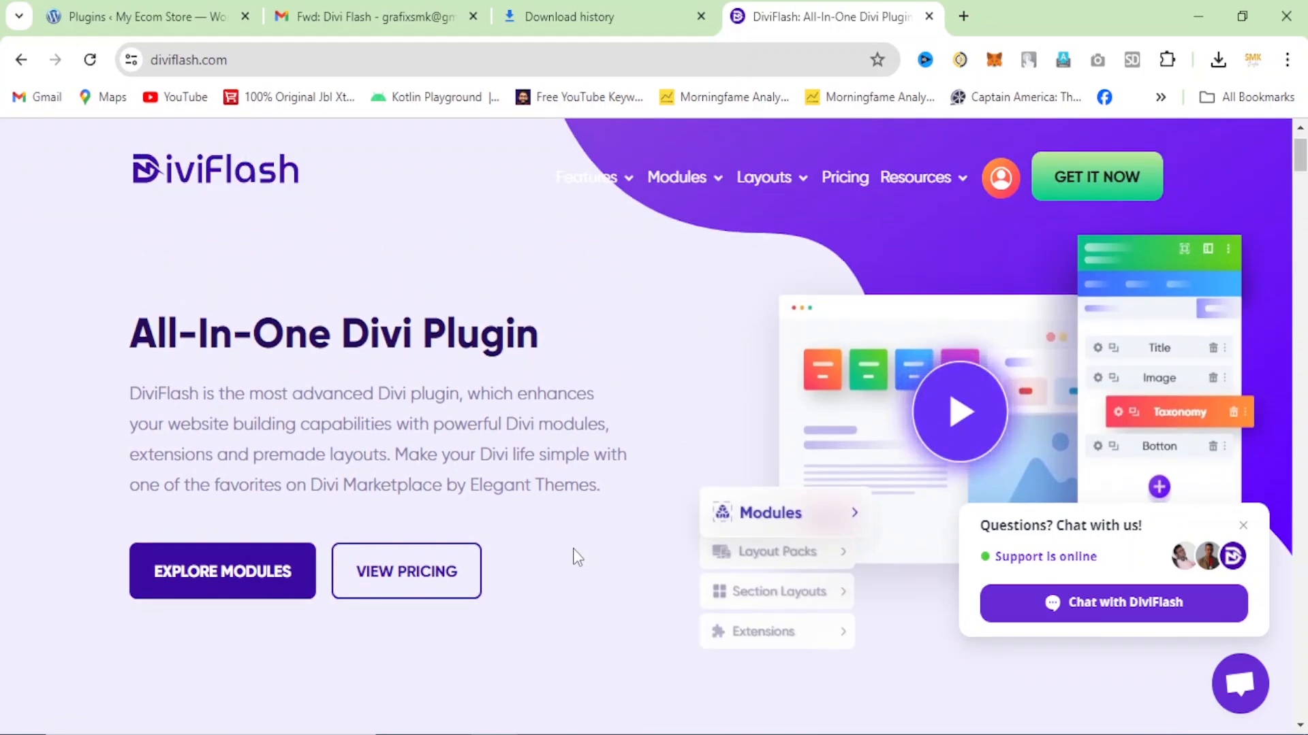
scroll(574, 549, down, 1)
scroll(574, 549, down, 1)
scroll(573, 549, down, 5)
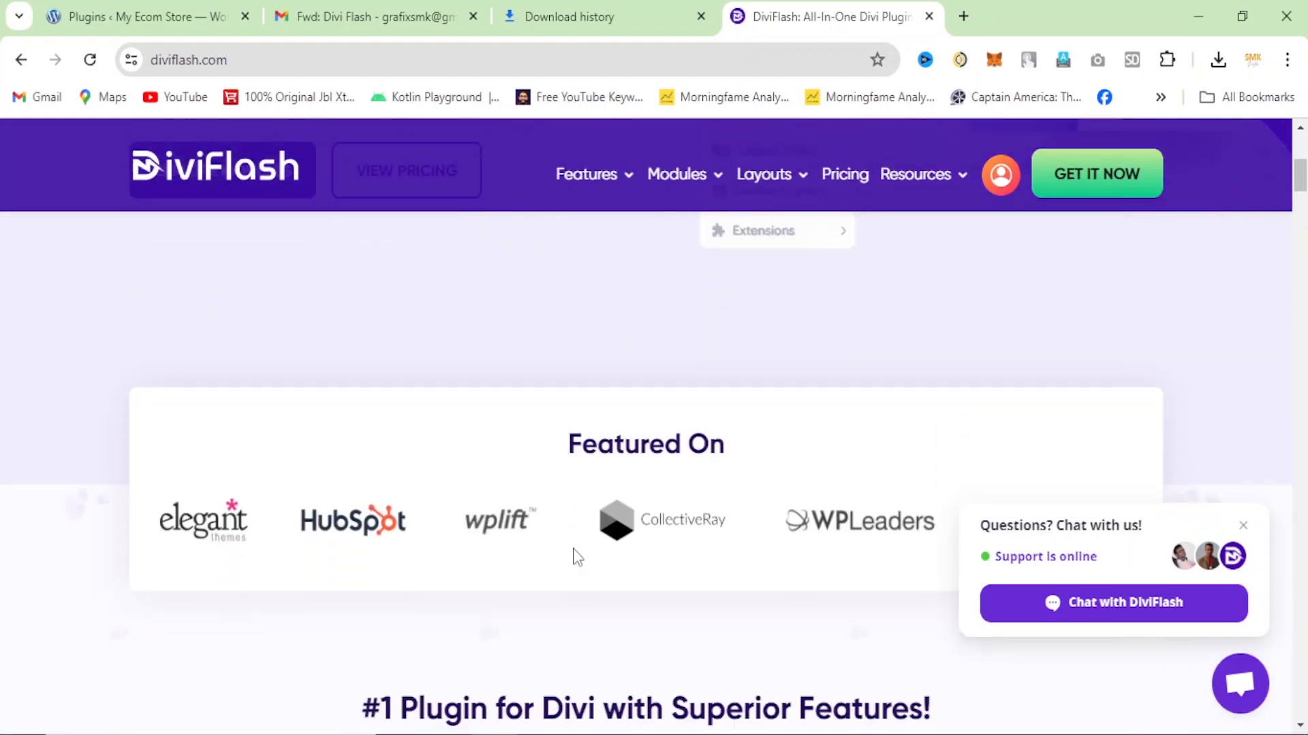
scroll(573, 553, down, 7)
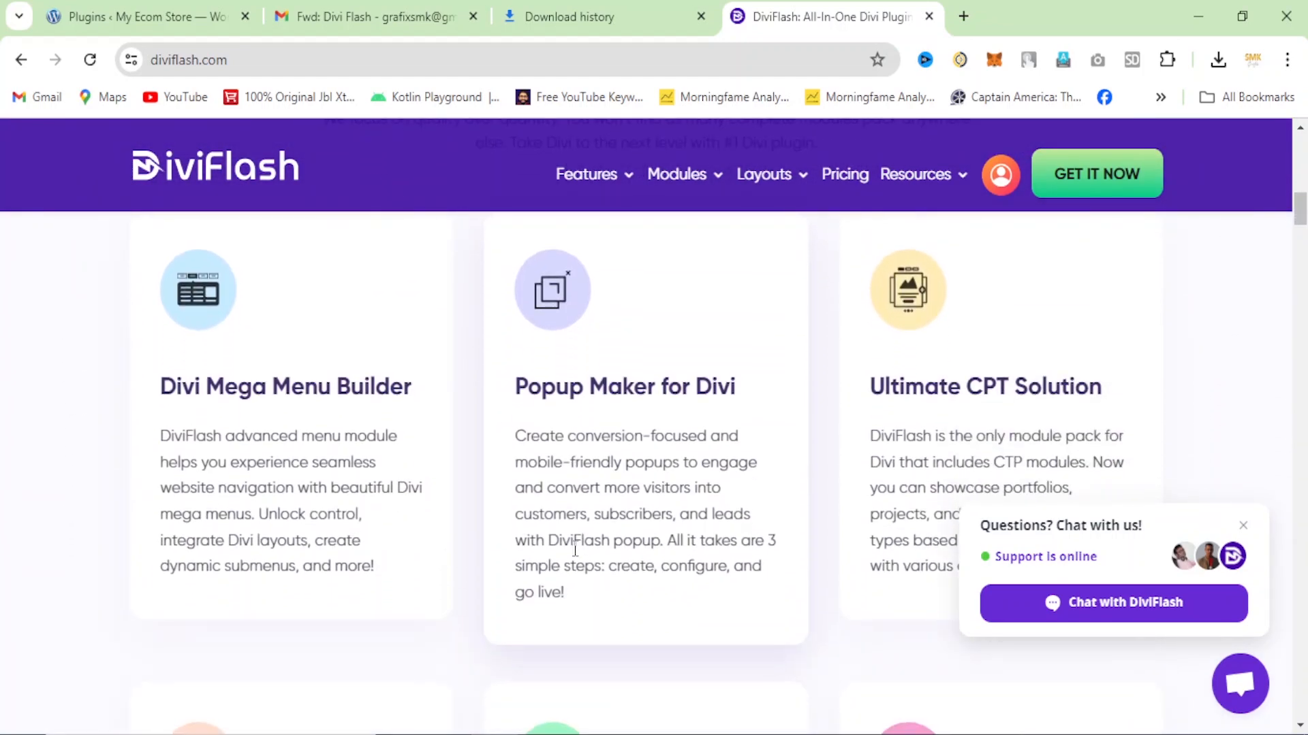
scroll(574, 548, down, 9)
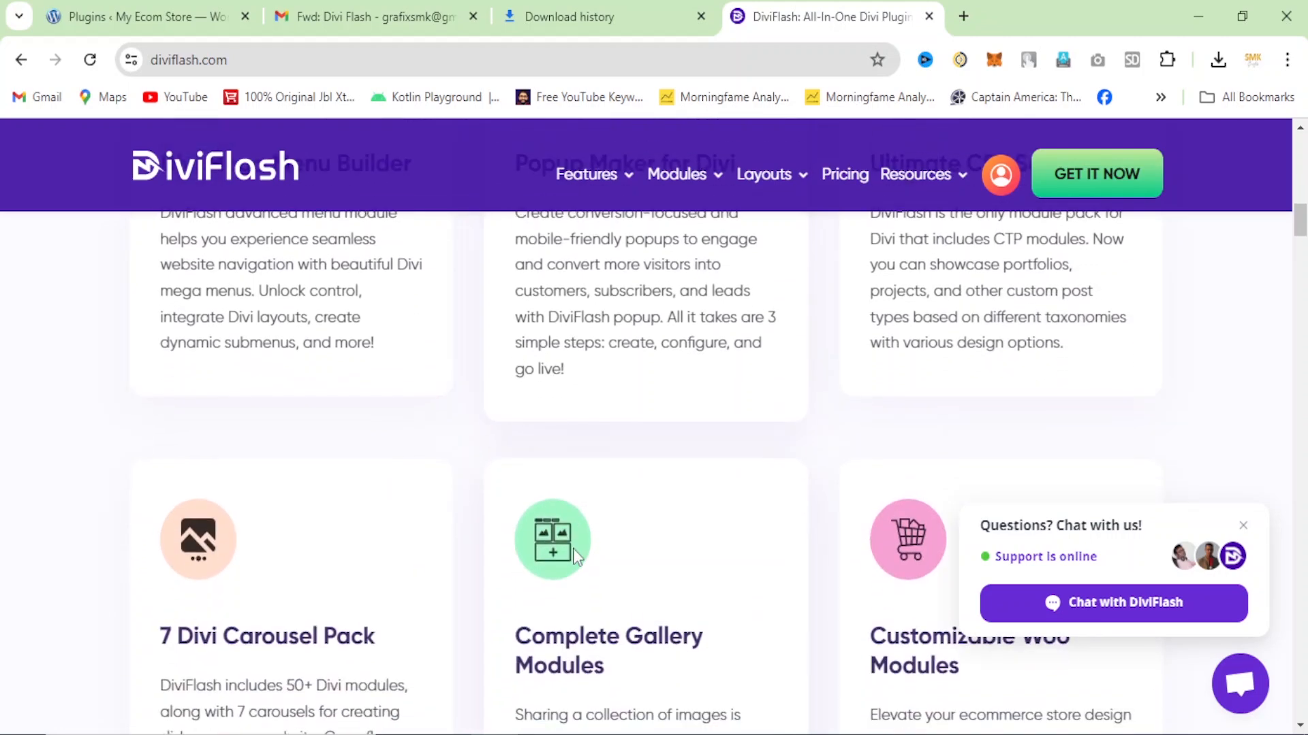
scroll(574, 558, down, 12)
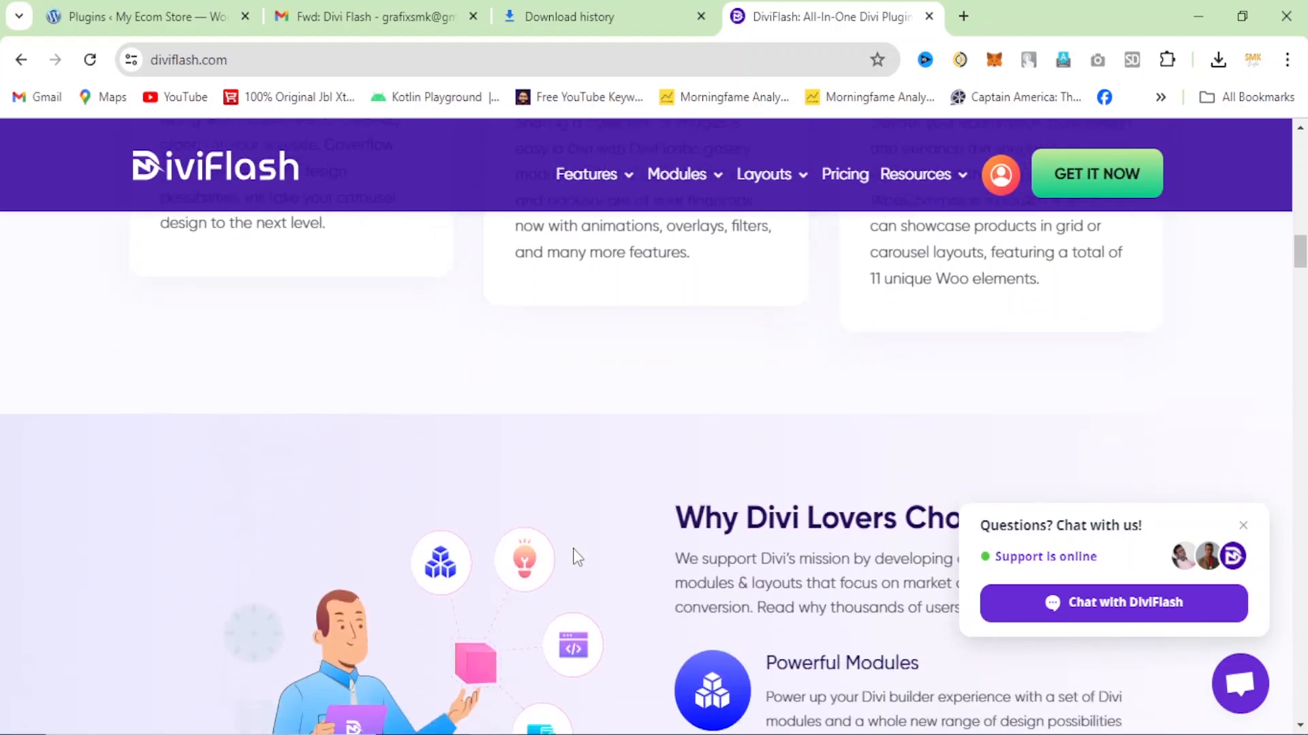
scroll(574, 557, down, 10)
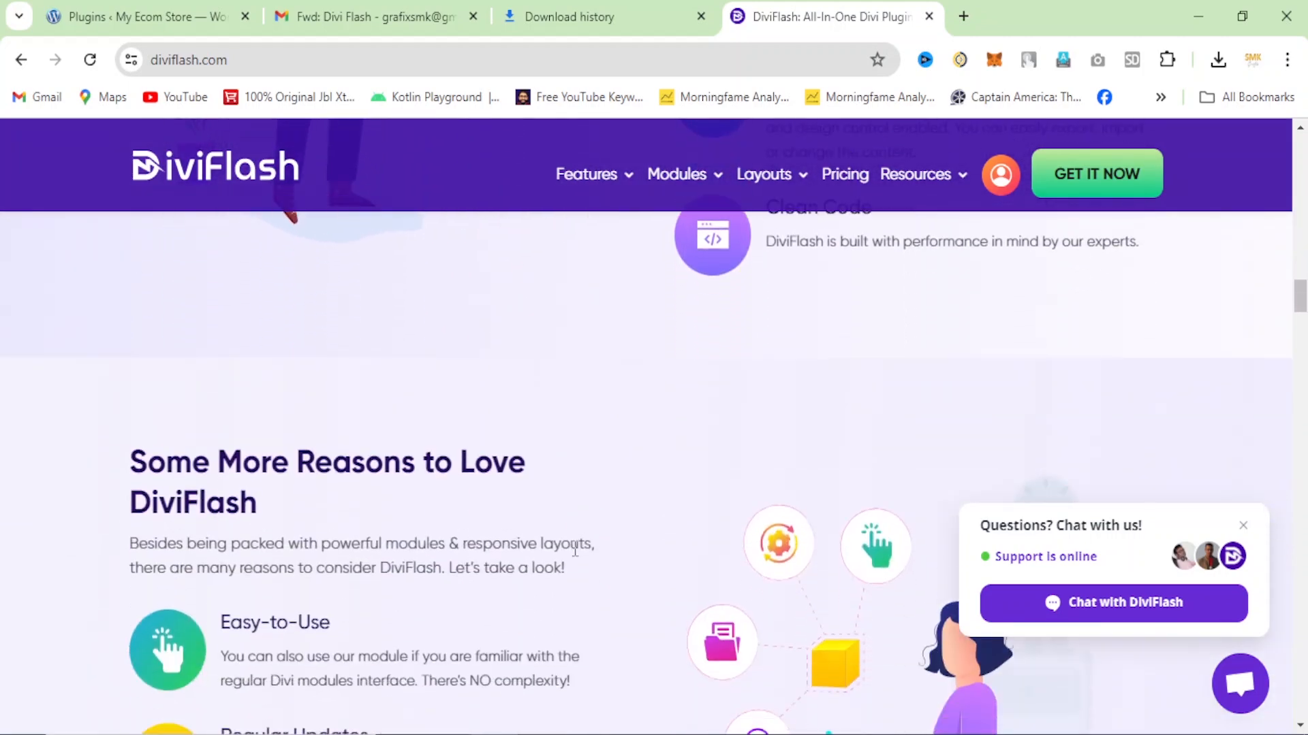
scroll(574, 557, down, 8)
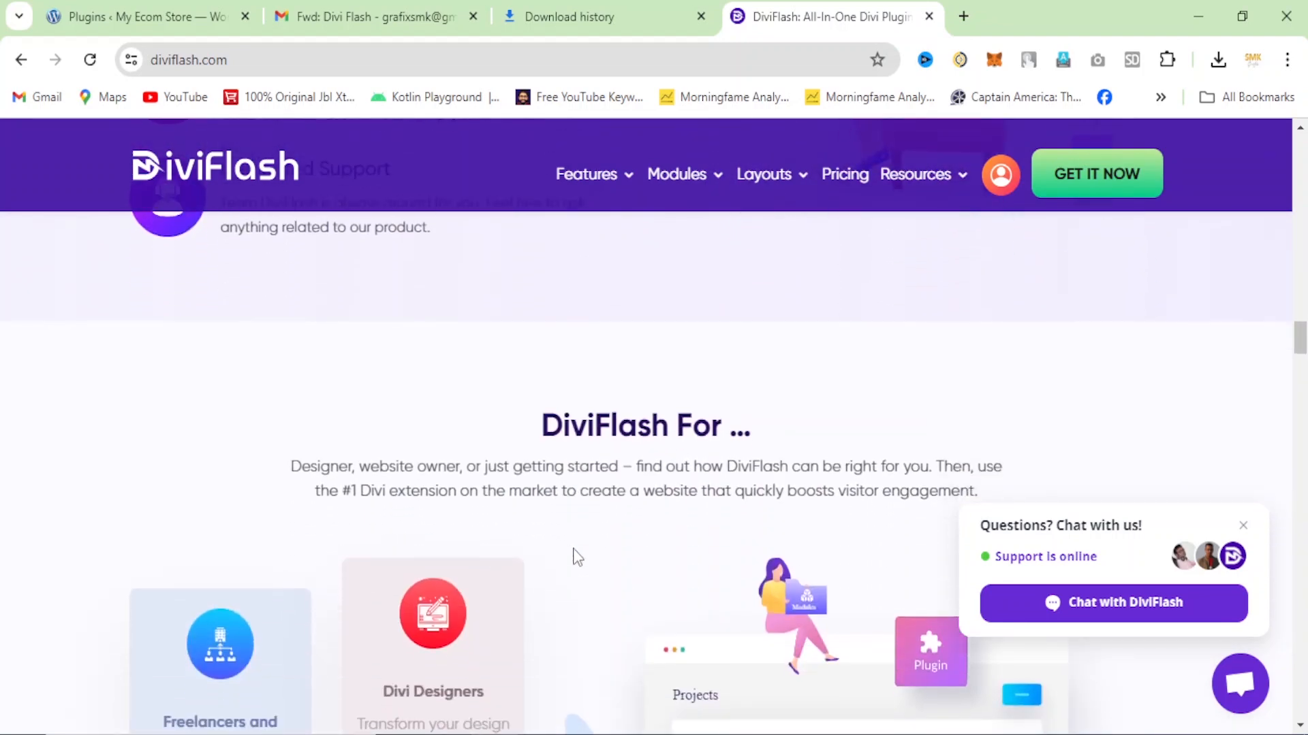
scroll(574, 557, down, 8)
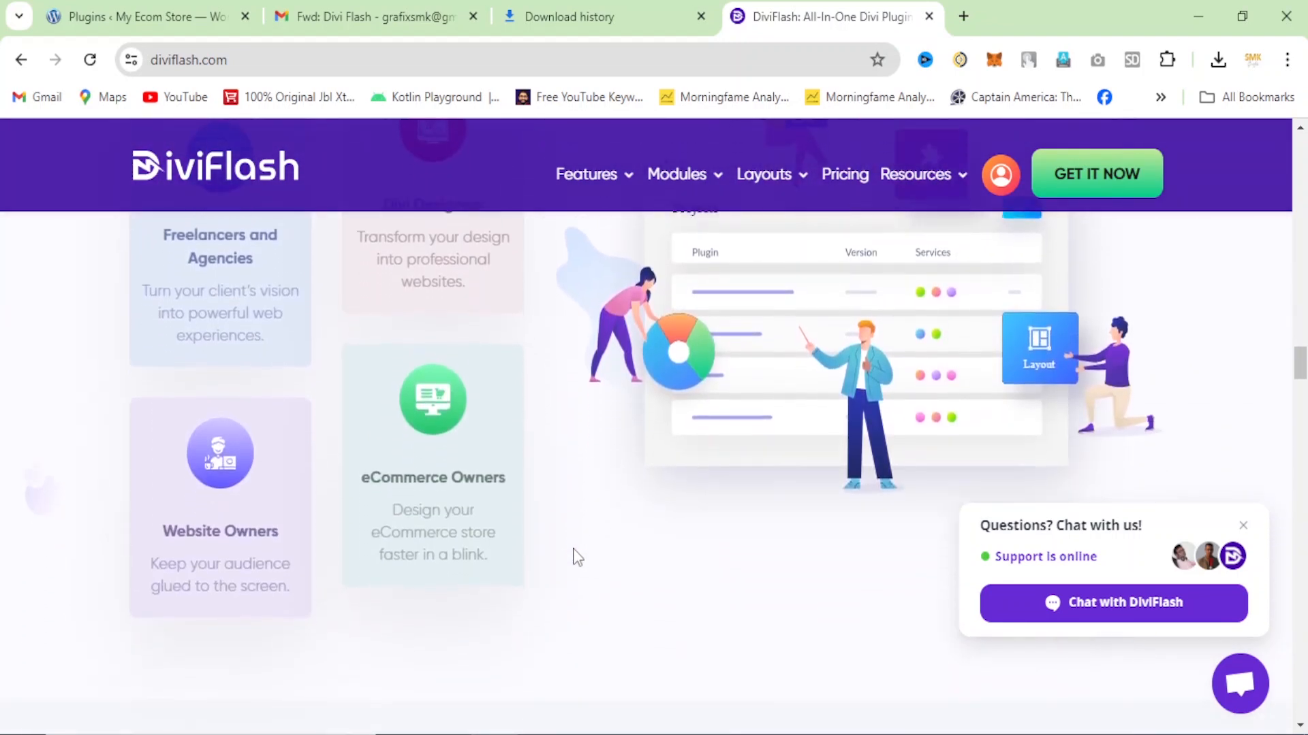
Step: On the WordPress Plugins page, upload and install diviflash.zip from the Downloads folder, and activate the plugin
click(206, 13)
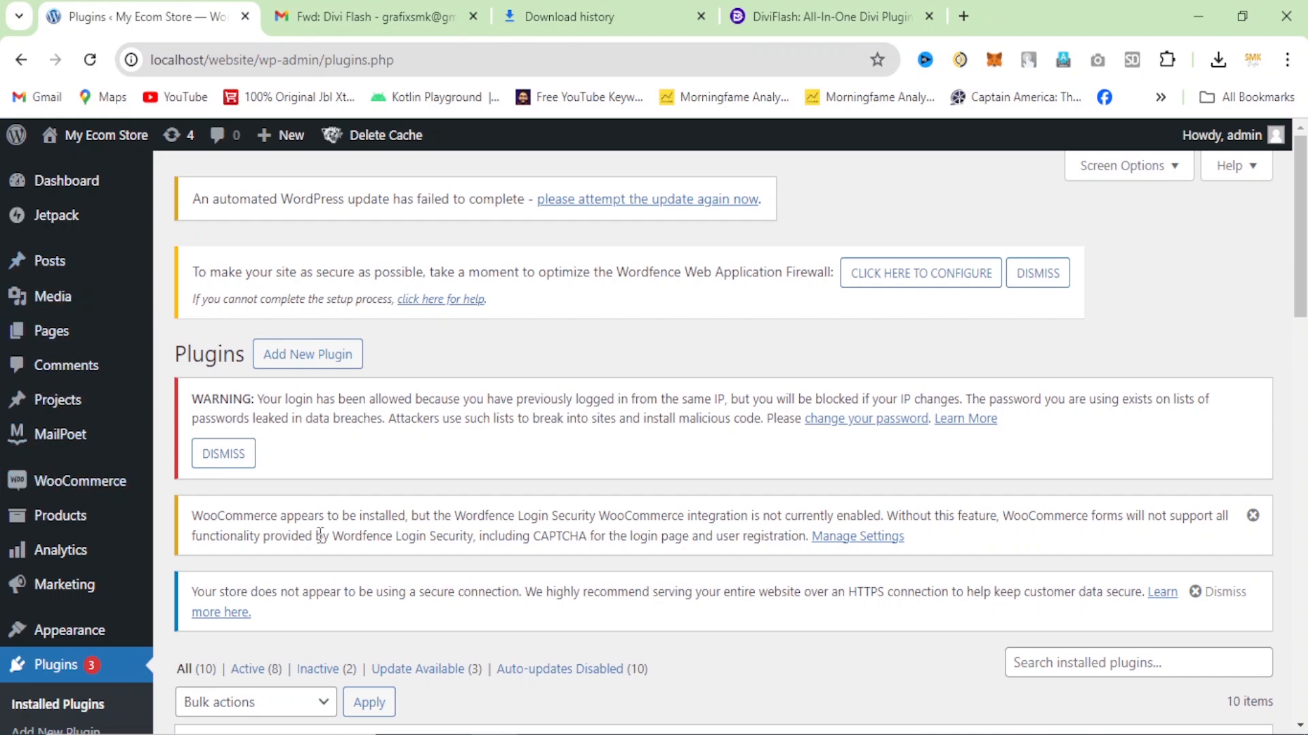
scroll(320, 536, down, 1)
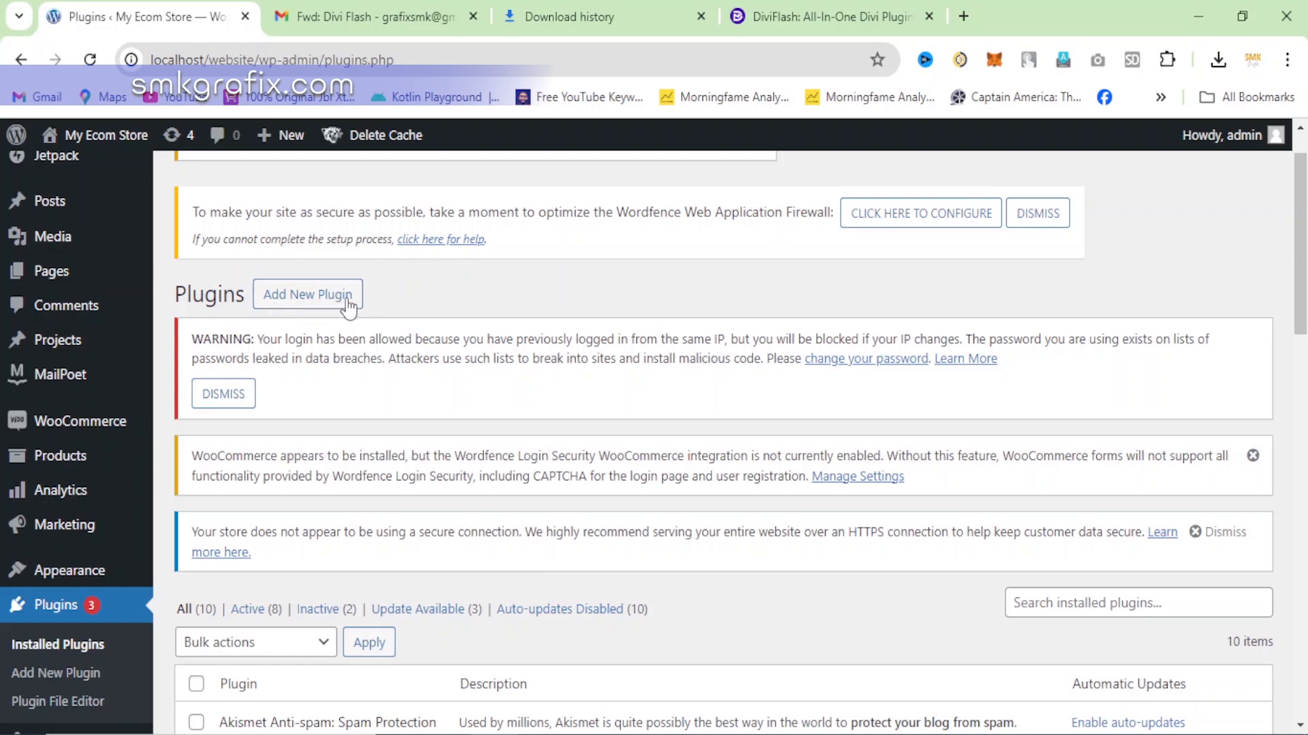
click(321, 307)
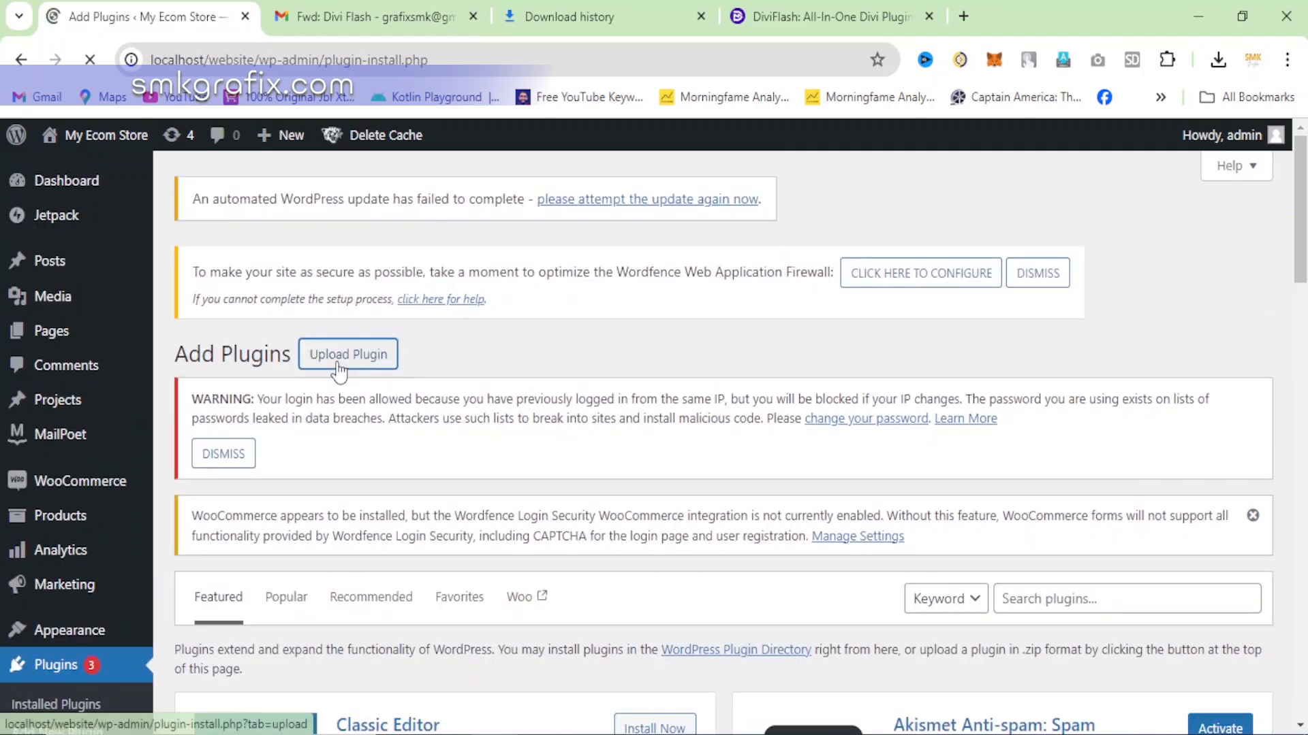
click(338, 356)
scroll(477, 408, down, 3)
click(616, 478)
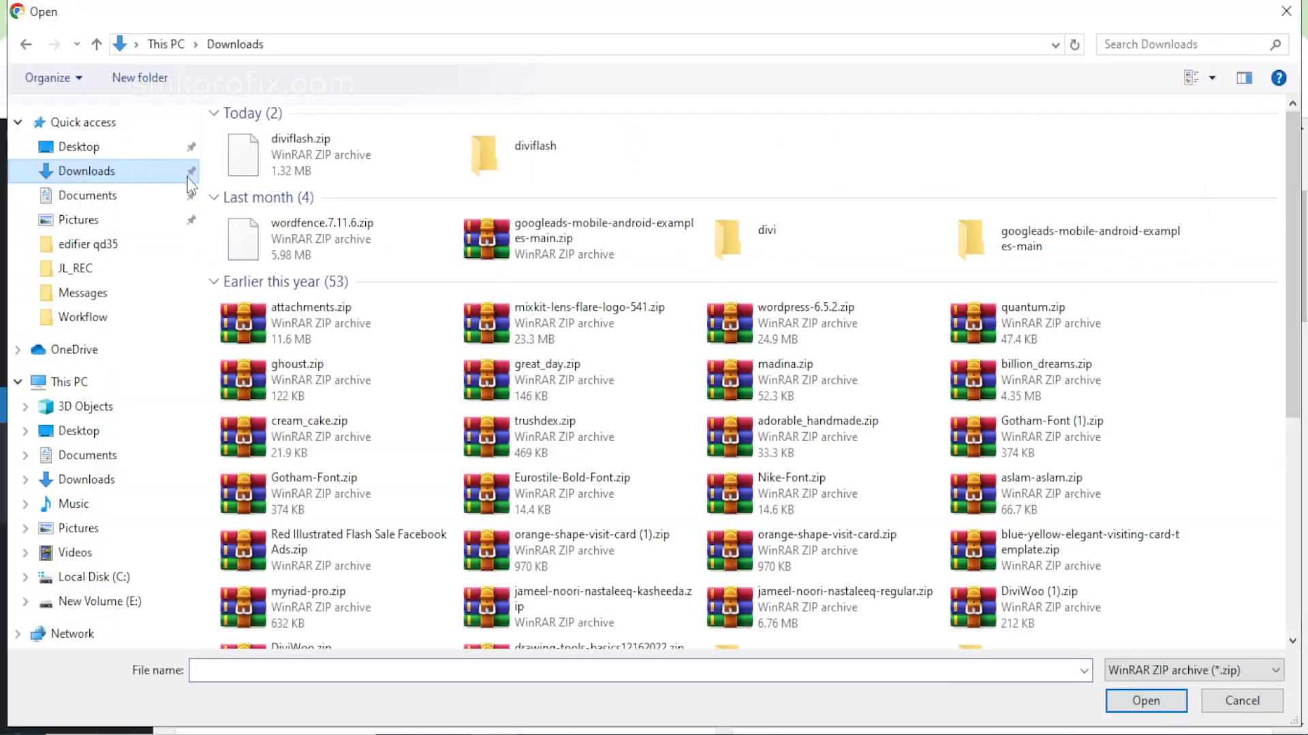
double_click(277, 166)
click(863, 492)
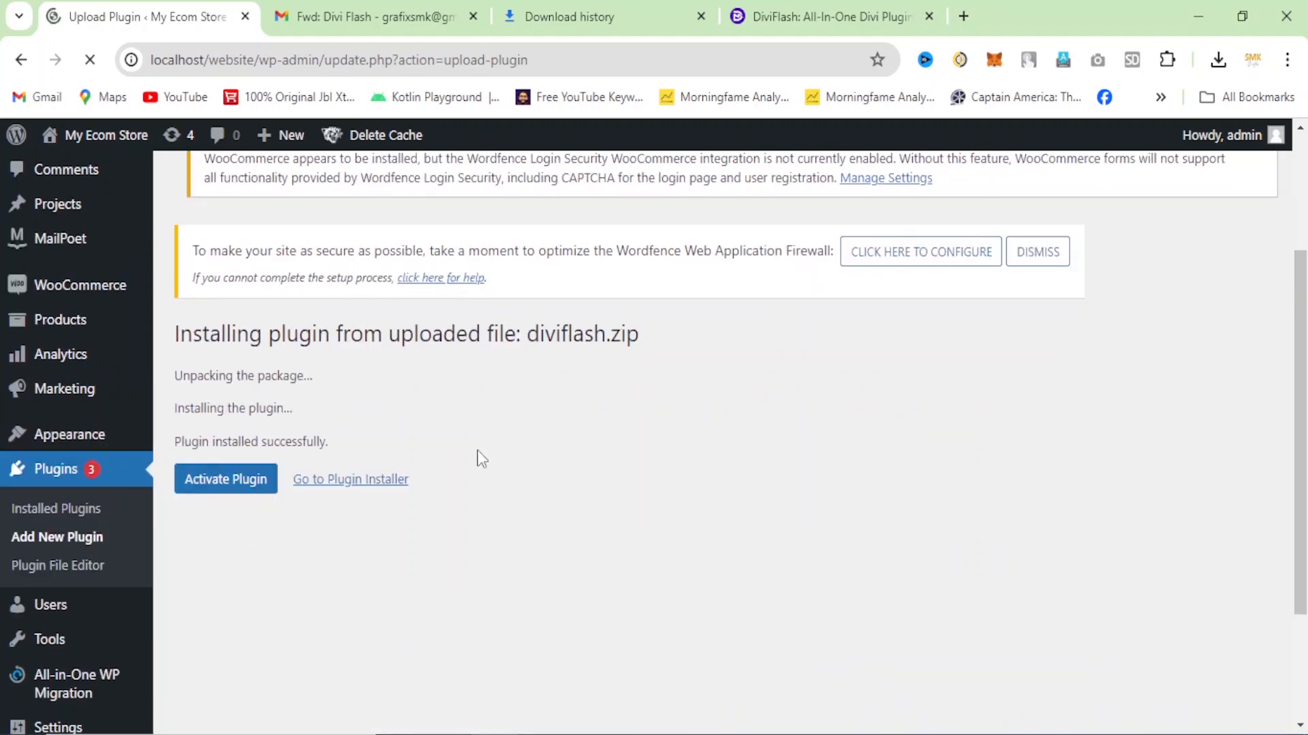
click(216, 497)
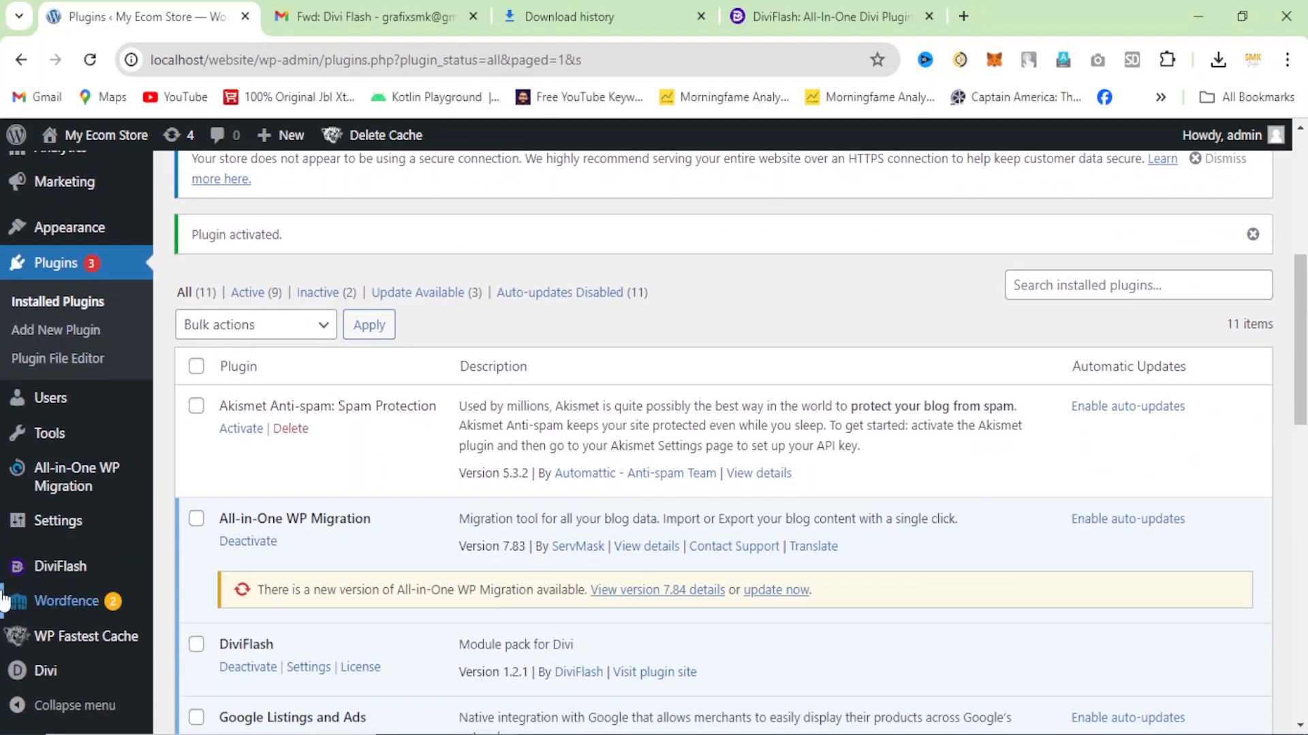
Step: Open the My Ecom Store front-end site in a new browser tab
mouse_move(66, 579)
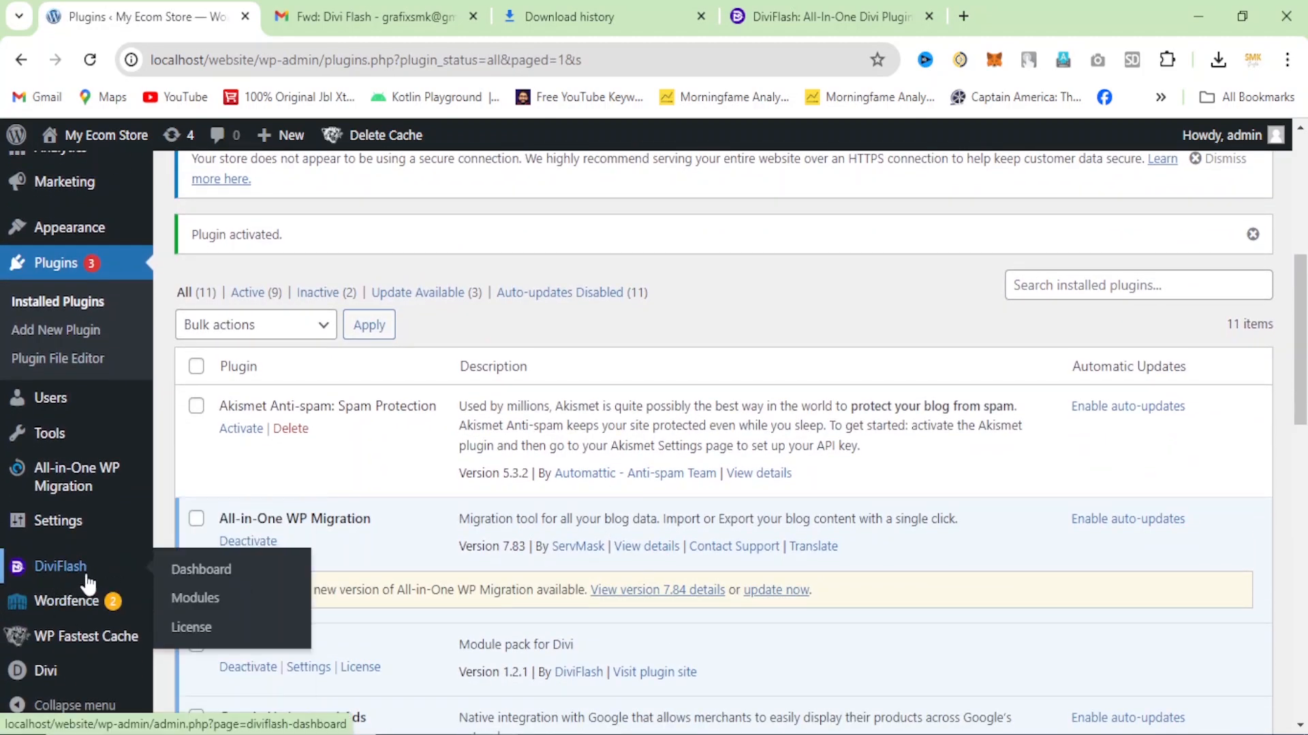
mouse_move(78, 141)
right_click(67, 171)
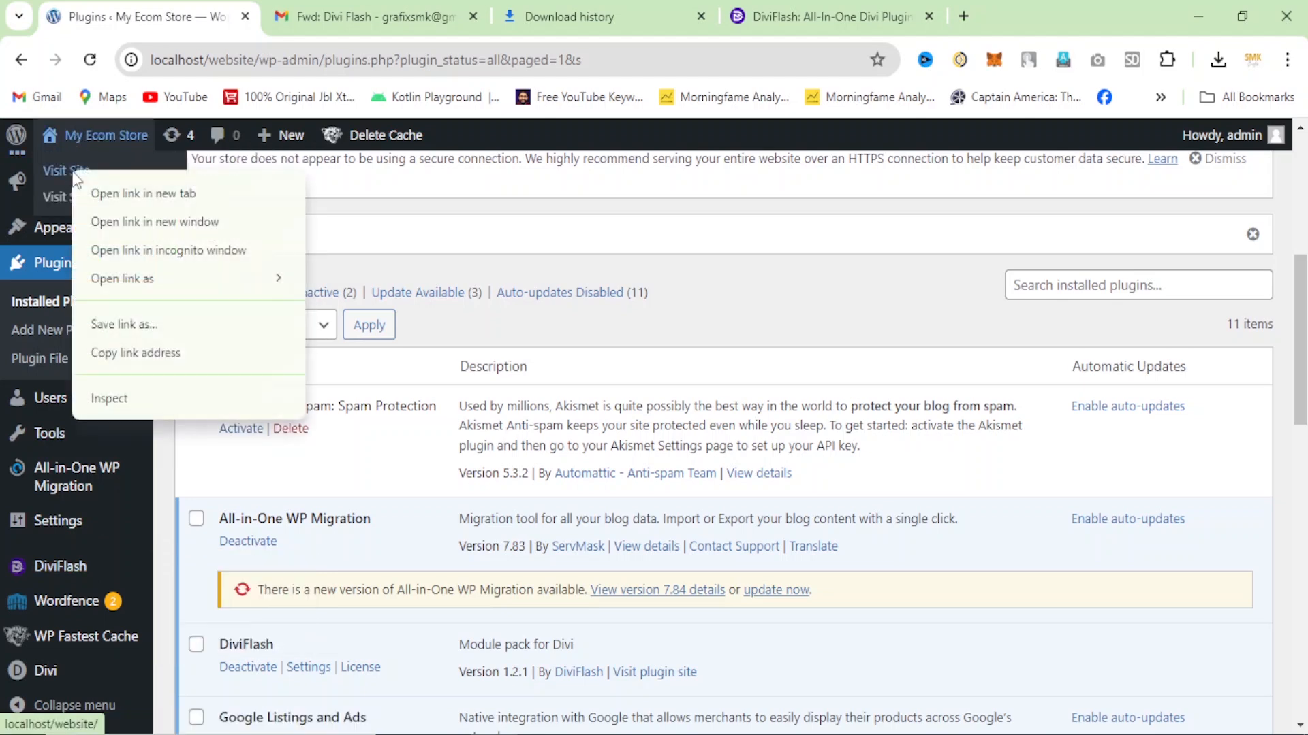
click(95, 180)
click(350, 16)
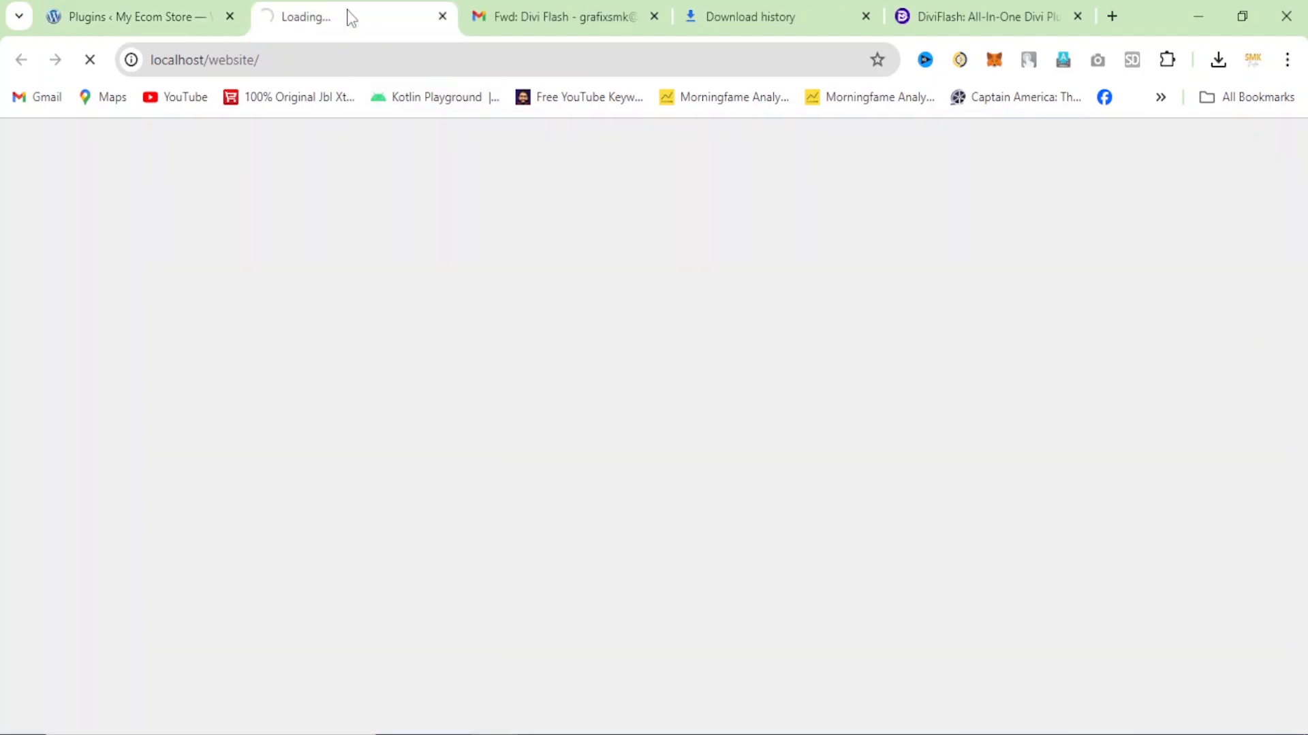
Step: In the DiviFlash dashboard's Extensions settings, enable SVG file upload, JSON file upload and ACF Support
click(146, 15)
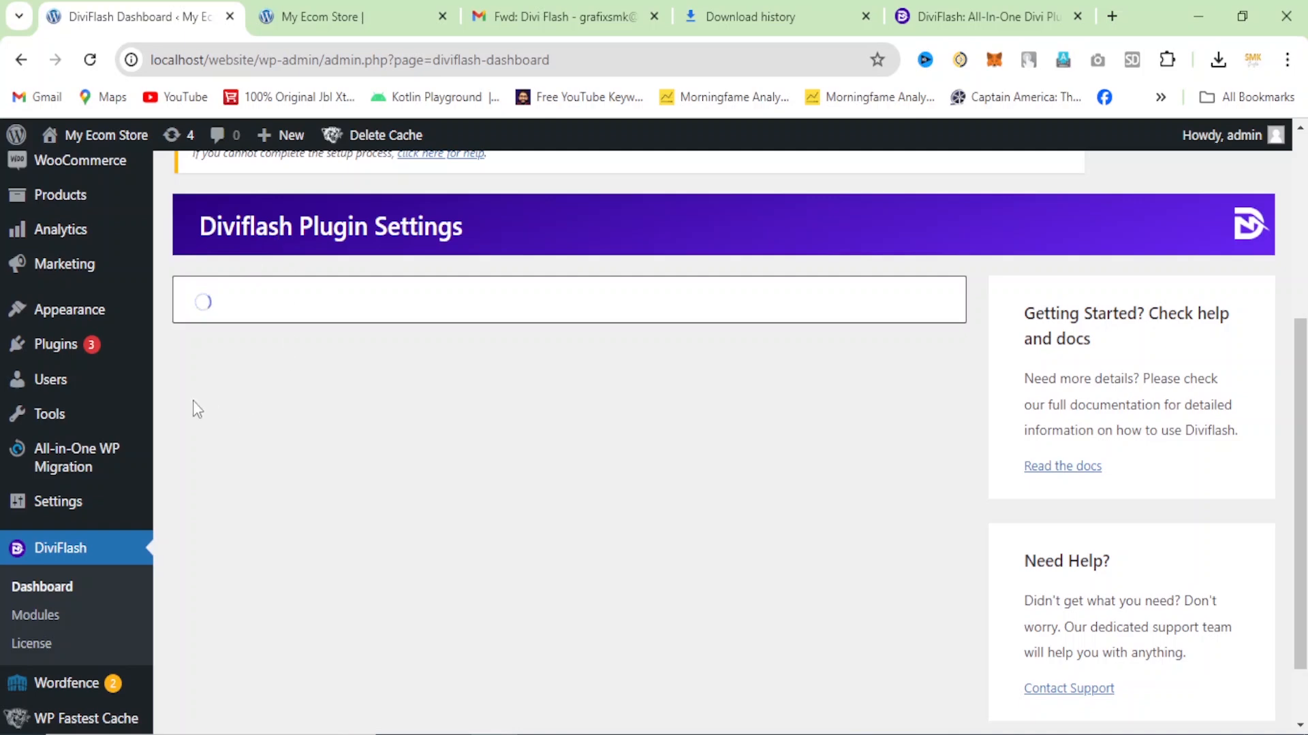
scroll(394, 525, down, 2)
scroll(393, 525, up, 1)
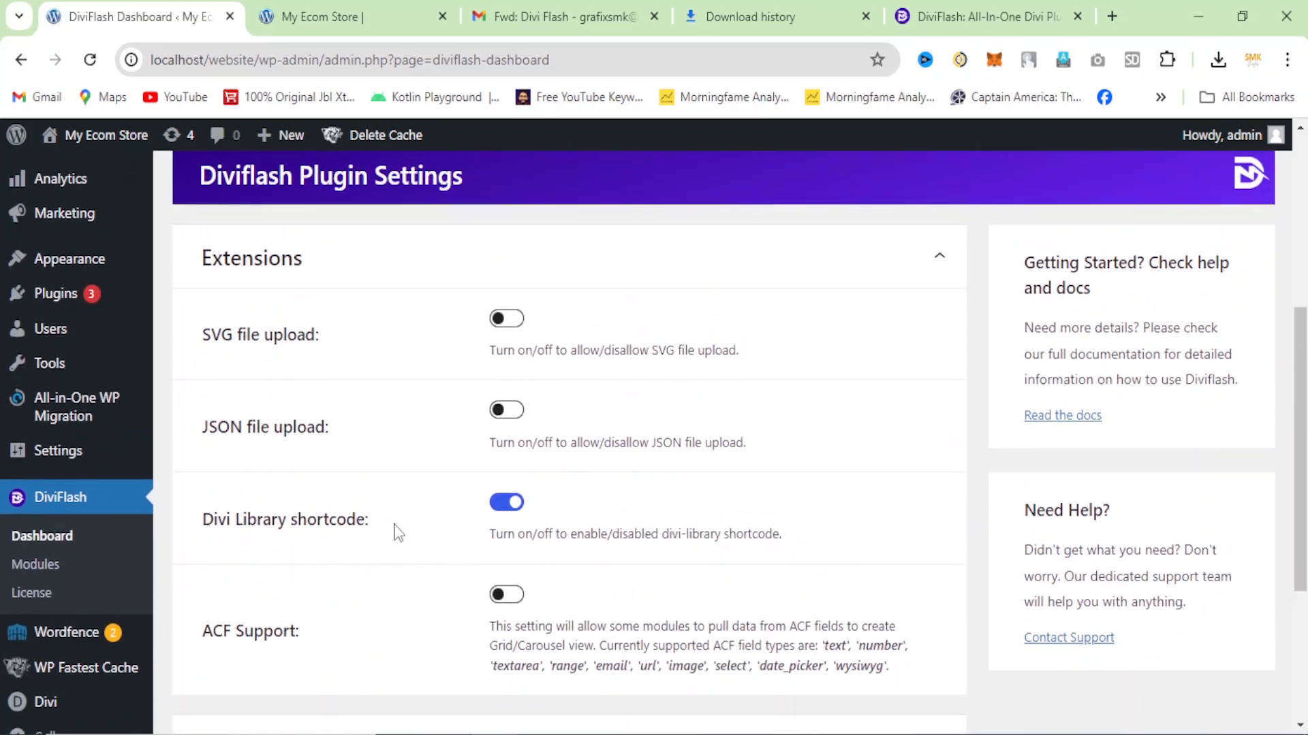
click(508, 323)
click(508, 417)
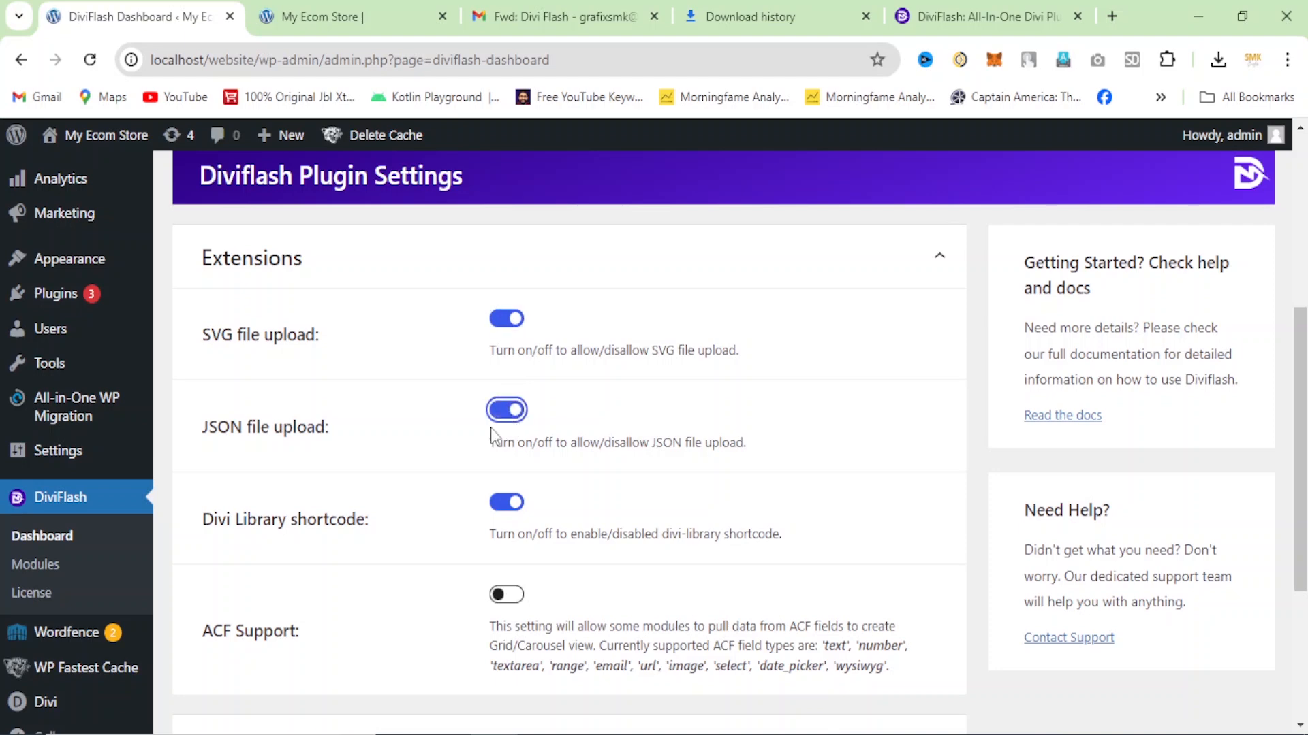
scroll(418, 490, down, 2)
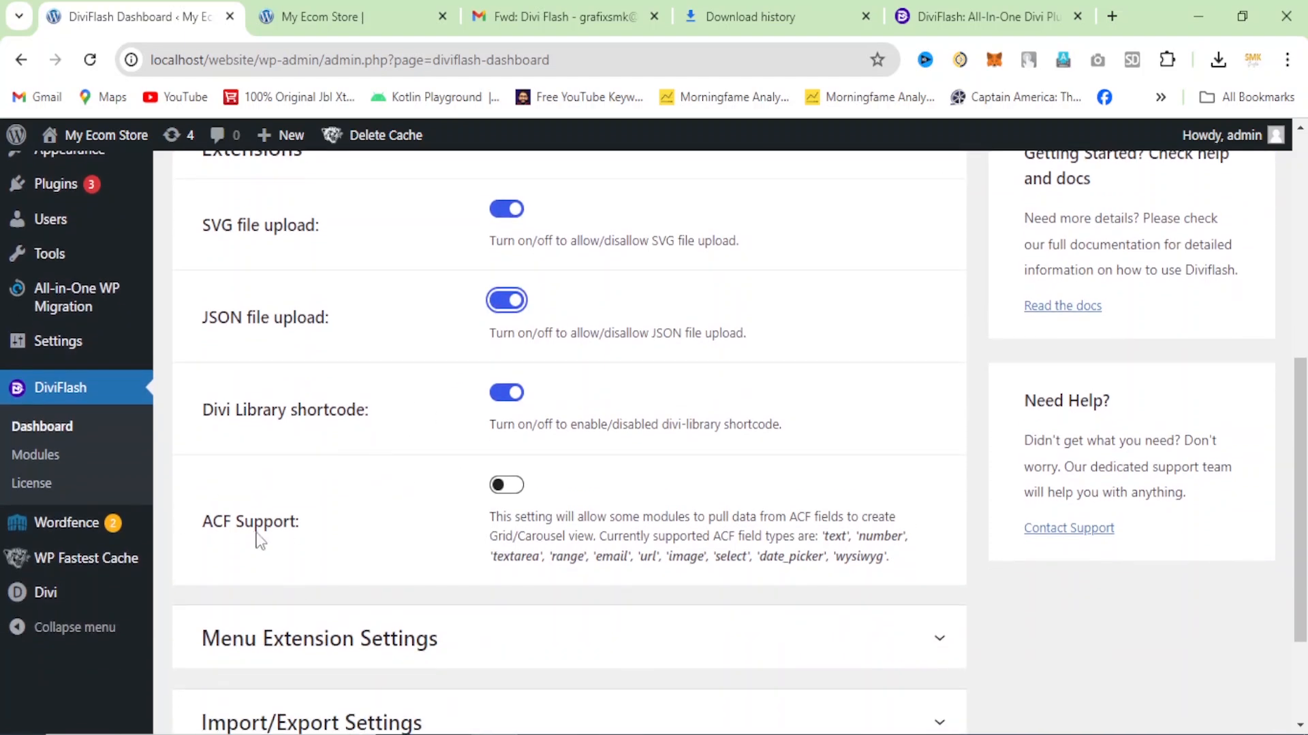
click(504, 486)
Step: Expand the Menu Extension Settings and save the DiviFlash plugin settings
scroll(438, 533, down, 5)
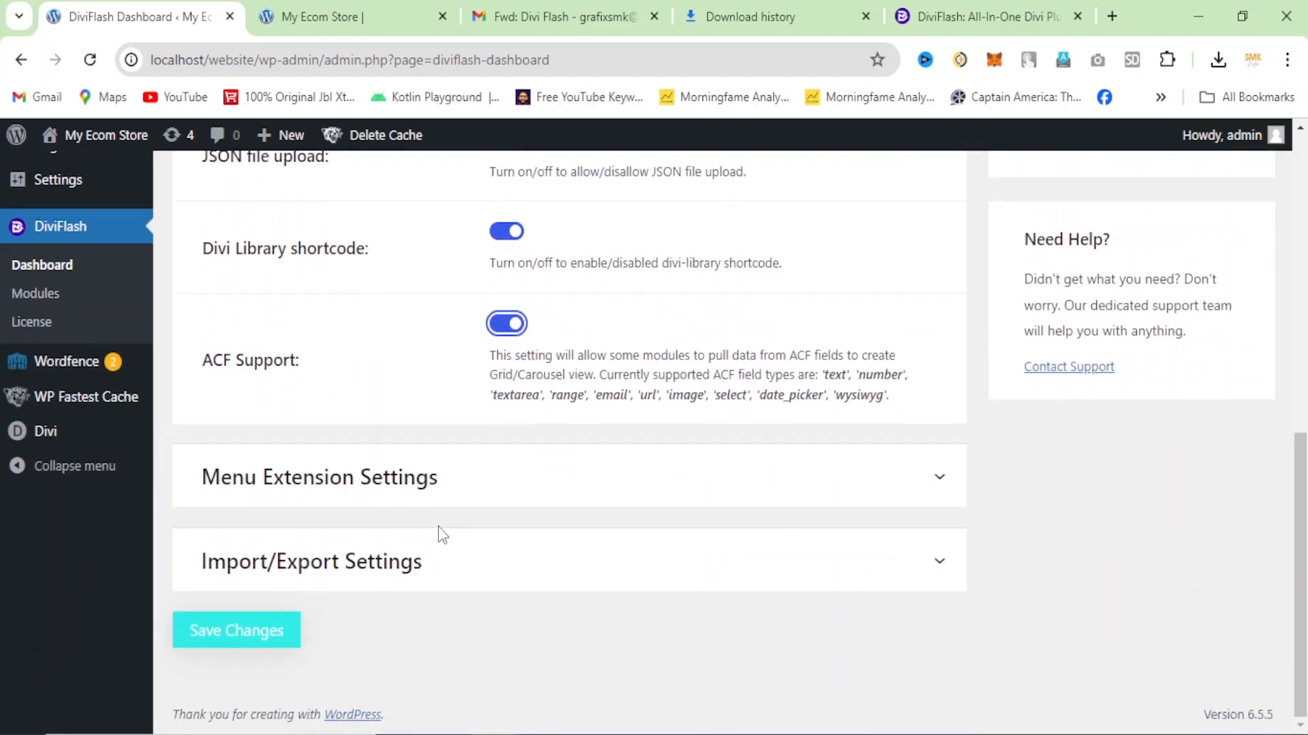
click(436, 517)
scroll(427, 582, down, 2)
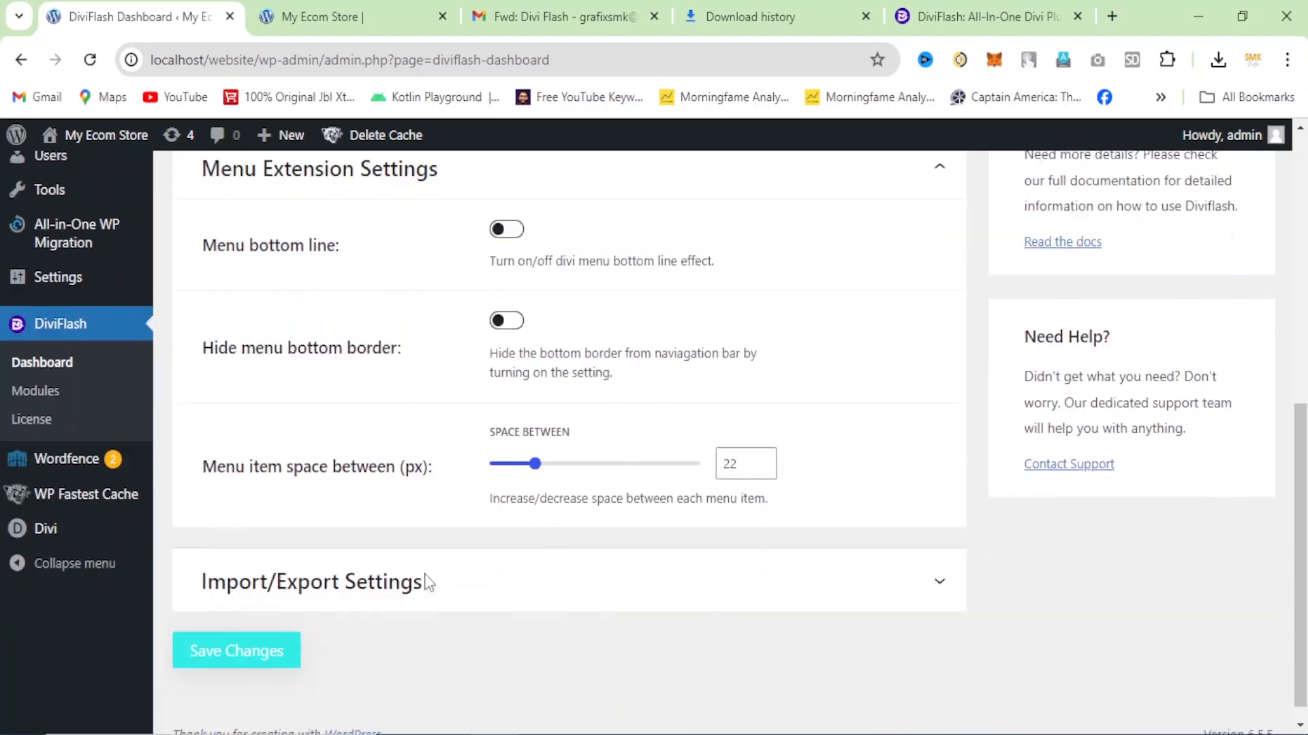
click(262, 634)
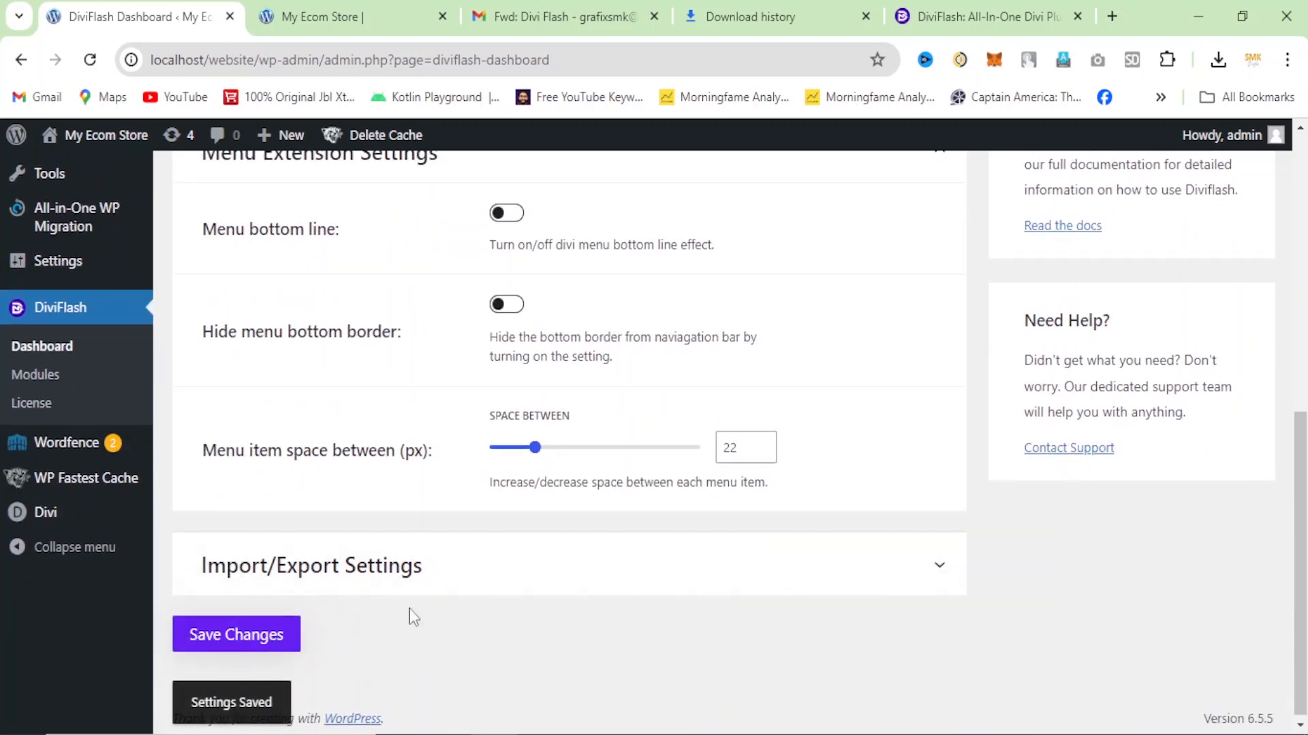
Step: Enable the Product Carousel module on the DiviFlash Modules page and save the changes
scroll(46, 503, up, 3)
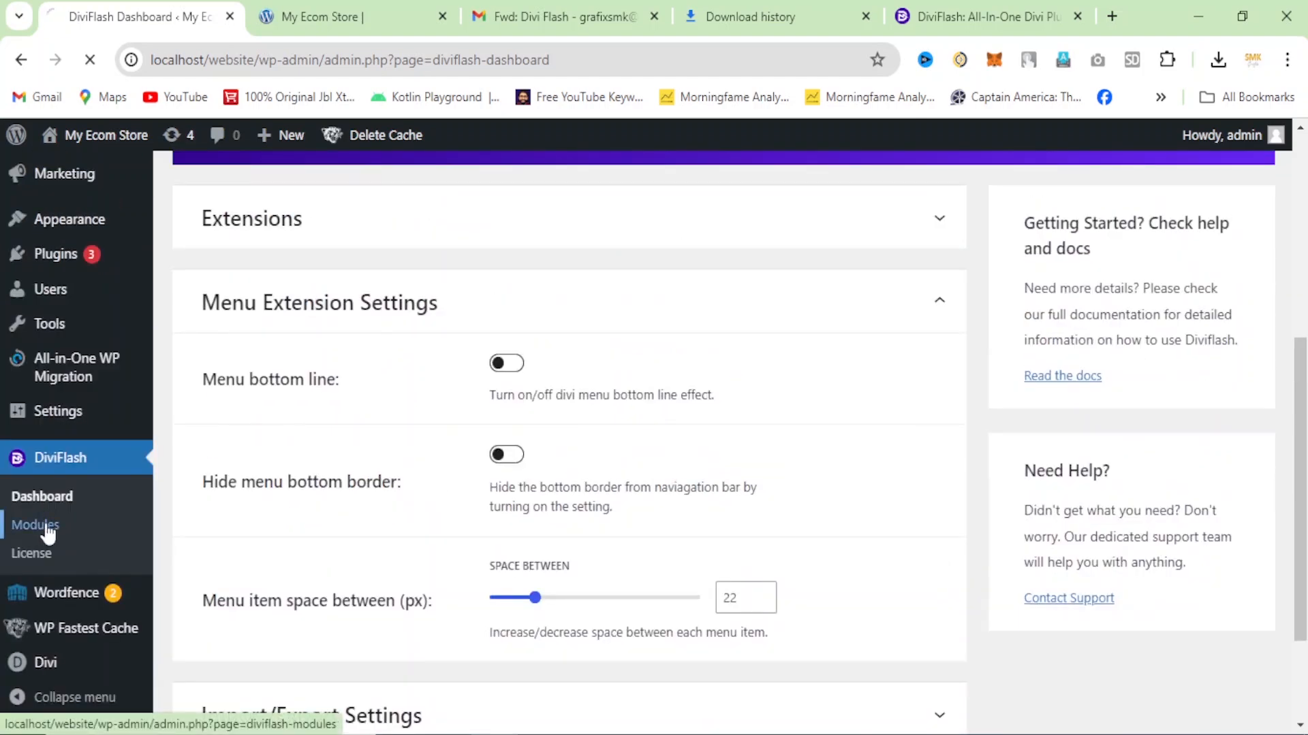
scroll(390, 521, down, 2)
scroll(392, 518, up, 1)
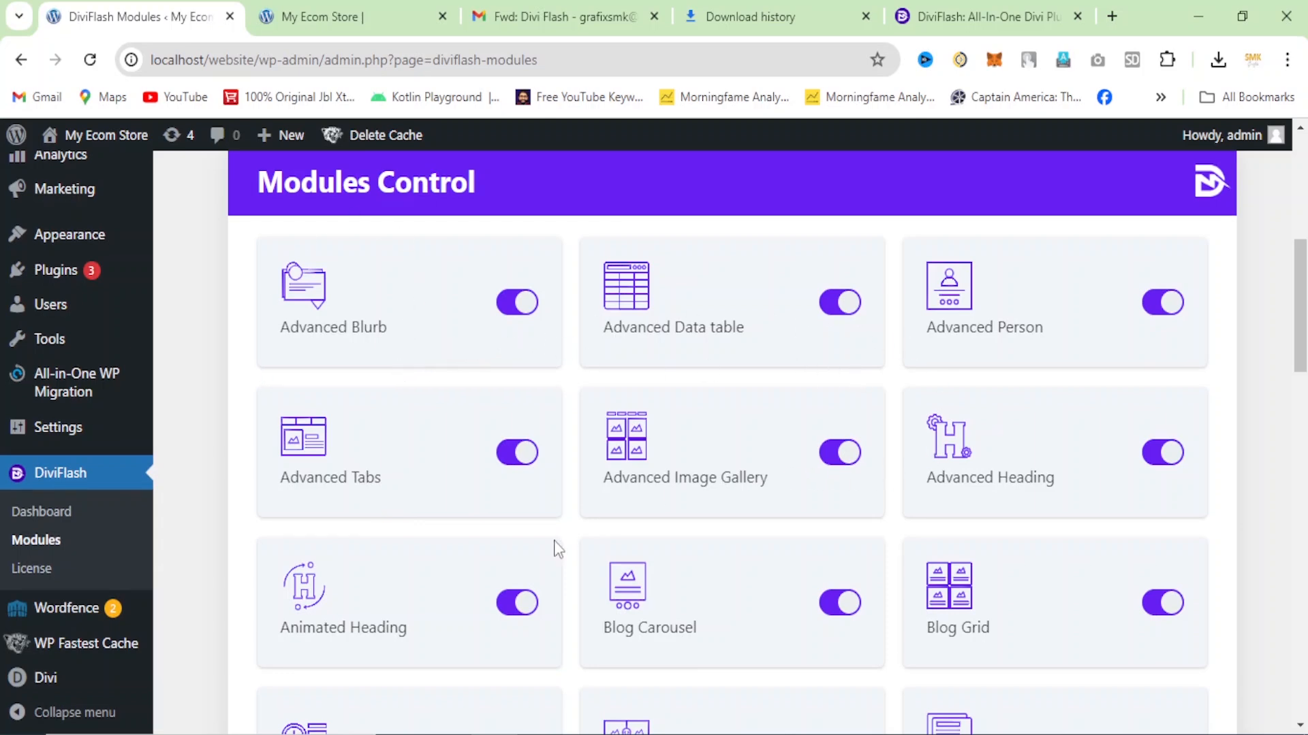
scroll(565, 542, down, 5)
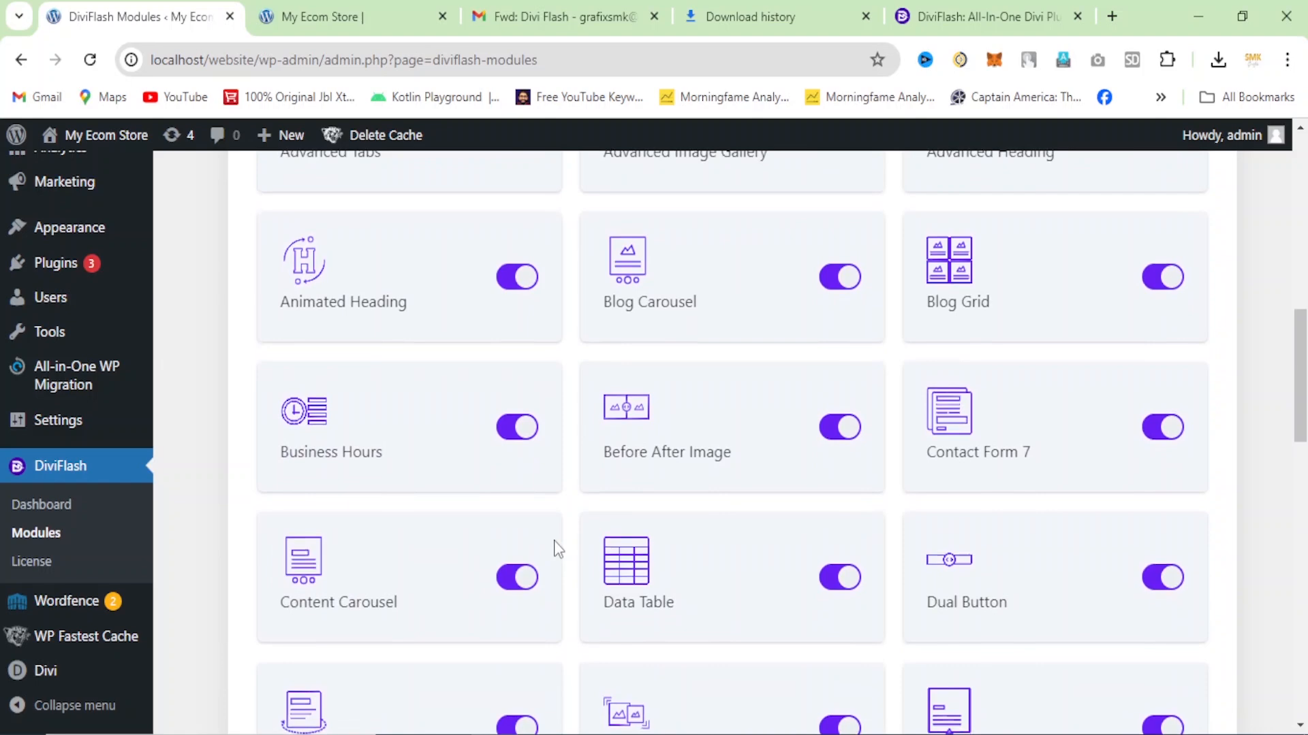
scroll(557, 549, down, 15)
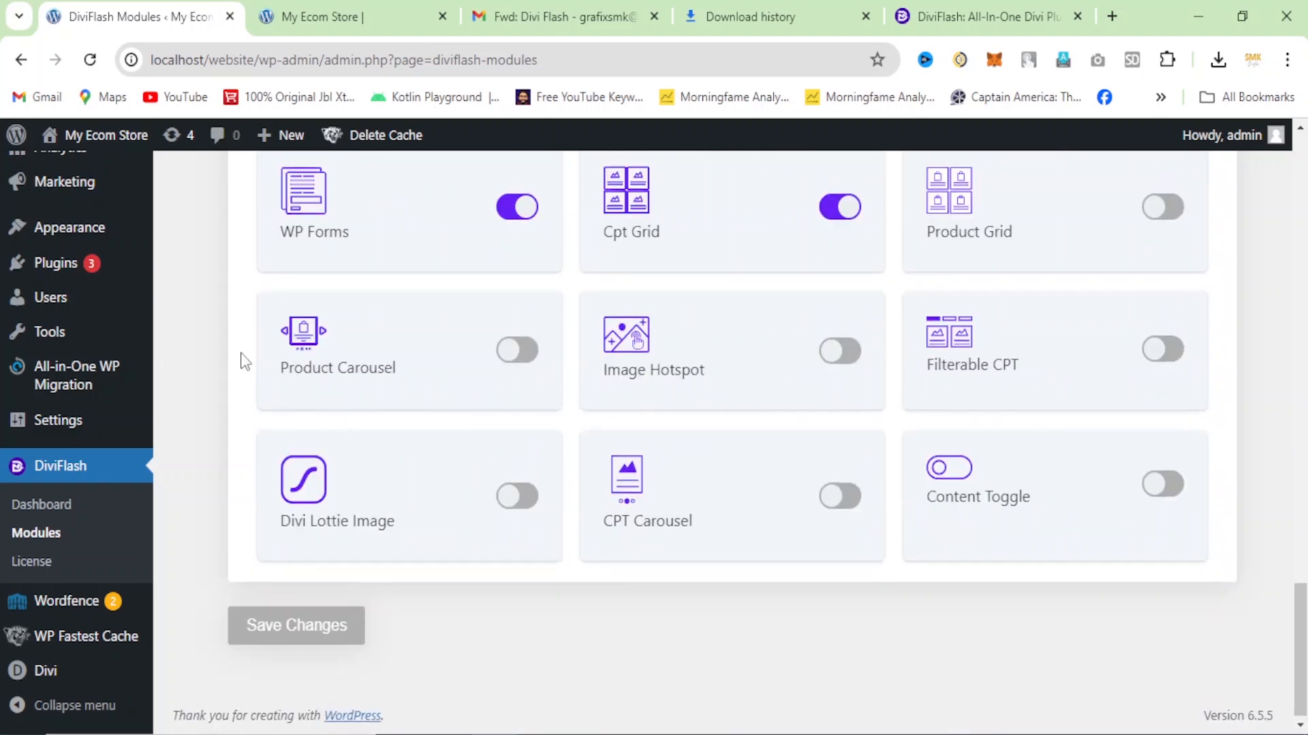
click(522, 355)
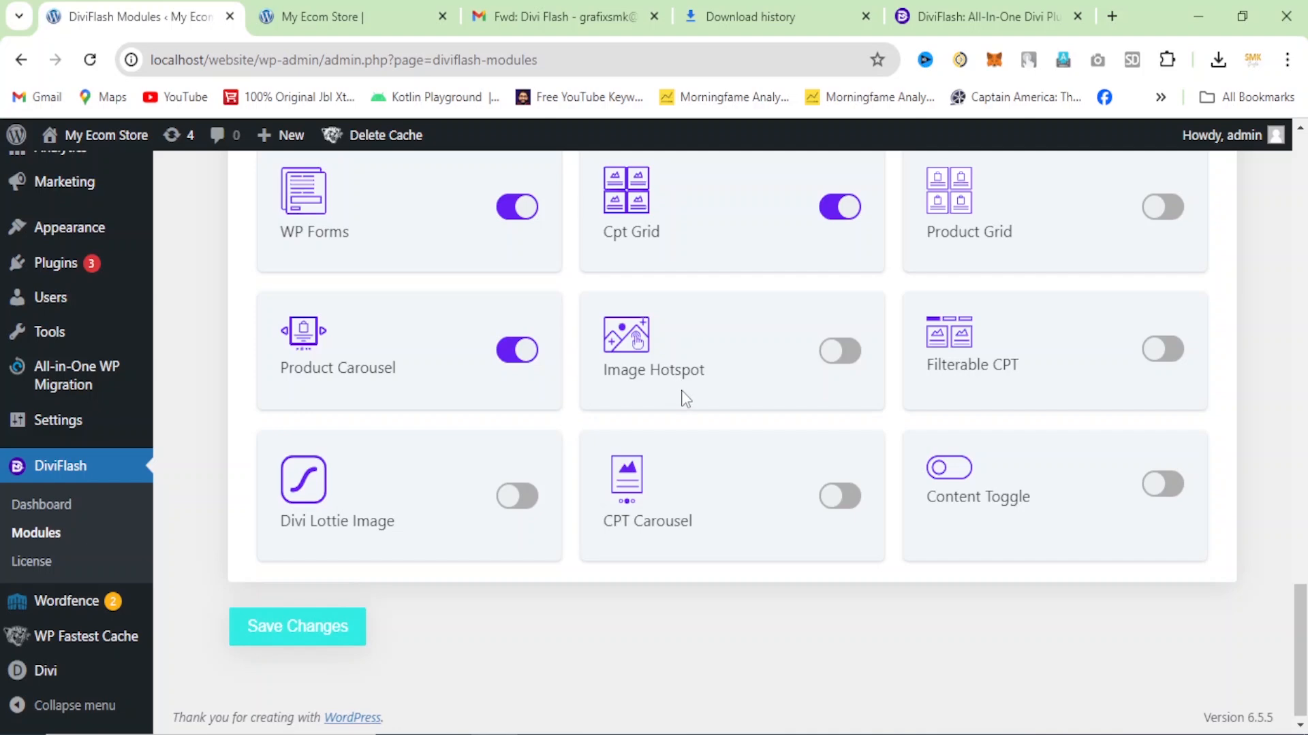
scroll(684, 397, up, 4)
scroll(829, 325, down, 4)
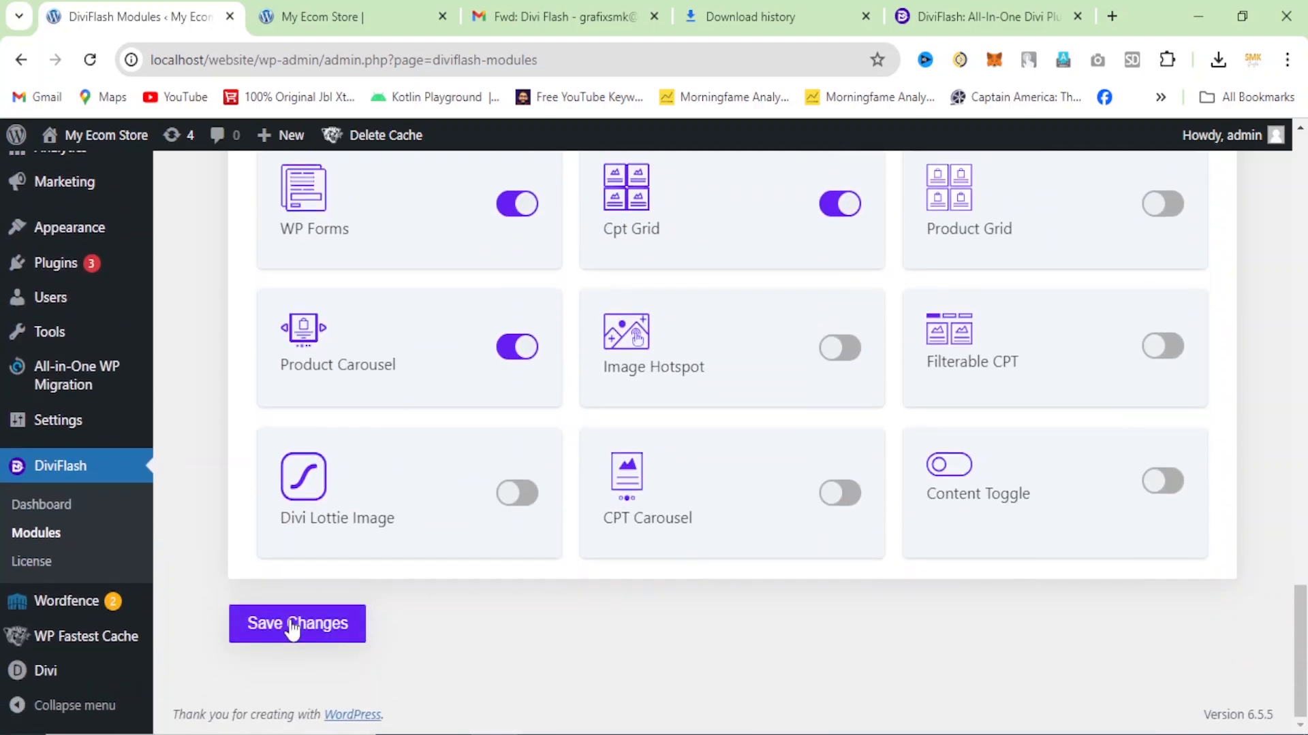
click(293, 626)
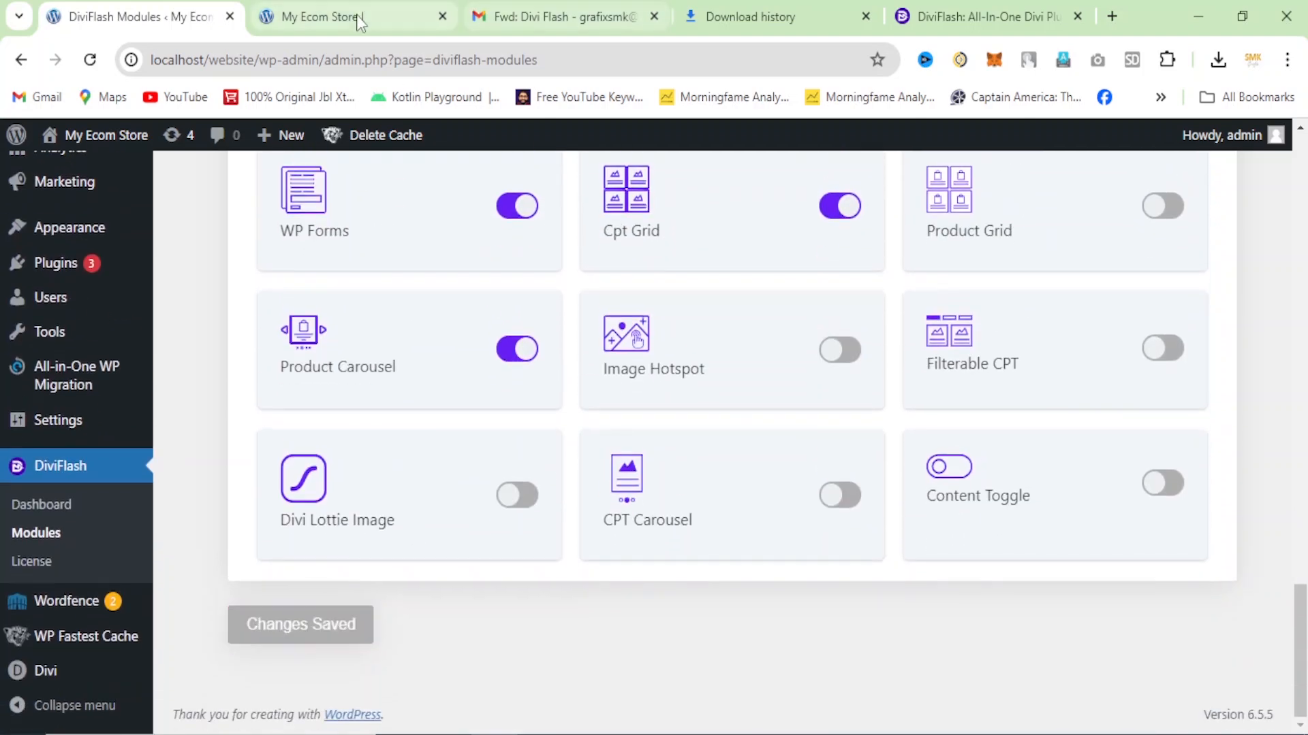
Step: Open the site's About page in the Divi Visual Builder, build it from scratch and insert a row
click(344, 19)
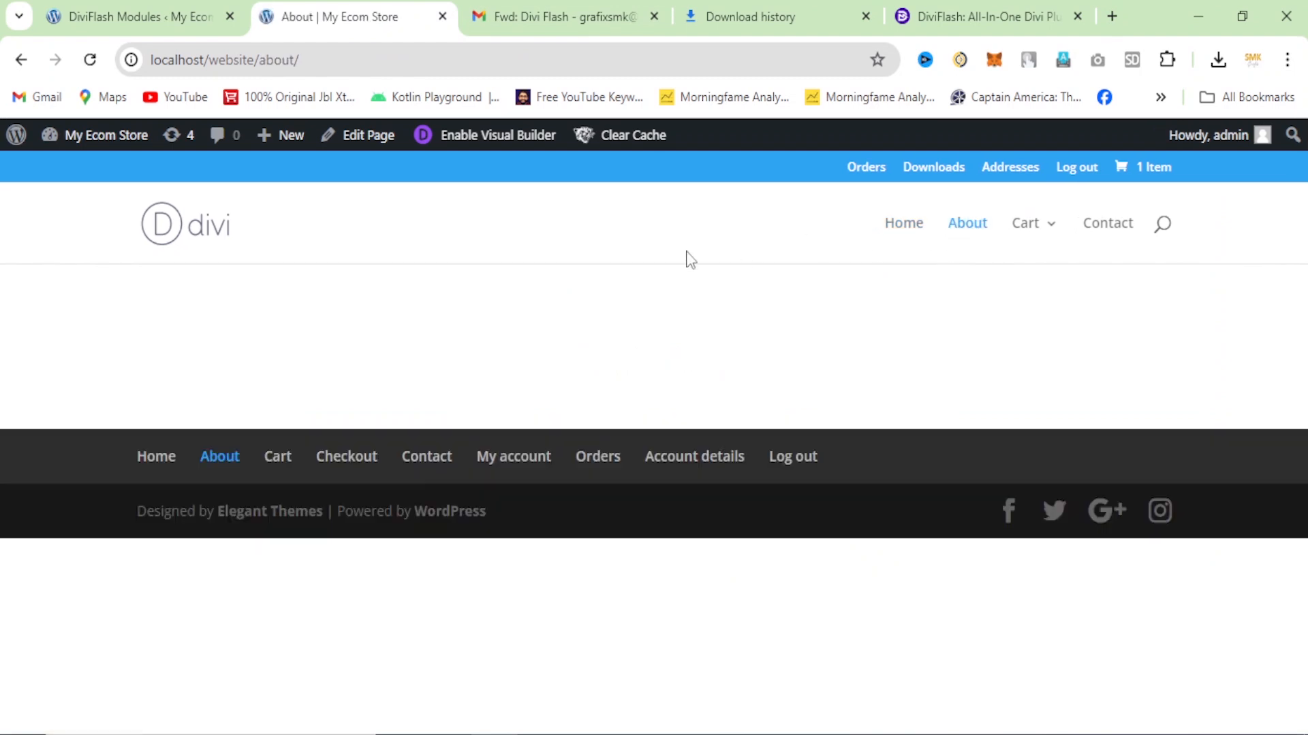
click(457, 144)
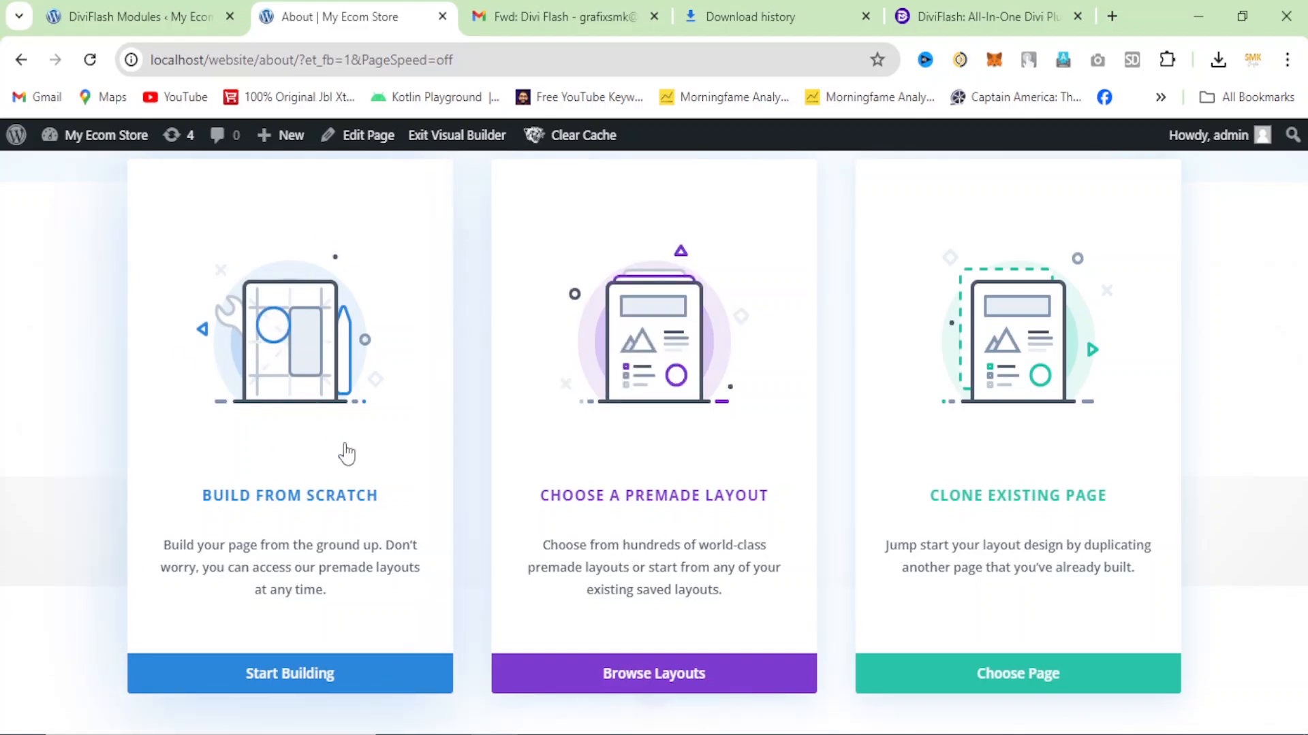
click(345, 453)
click(553, 523)
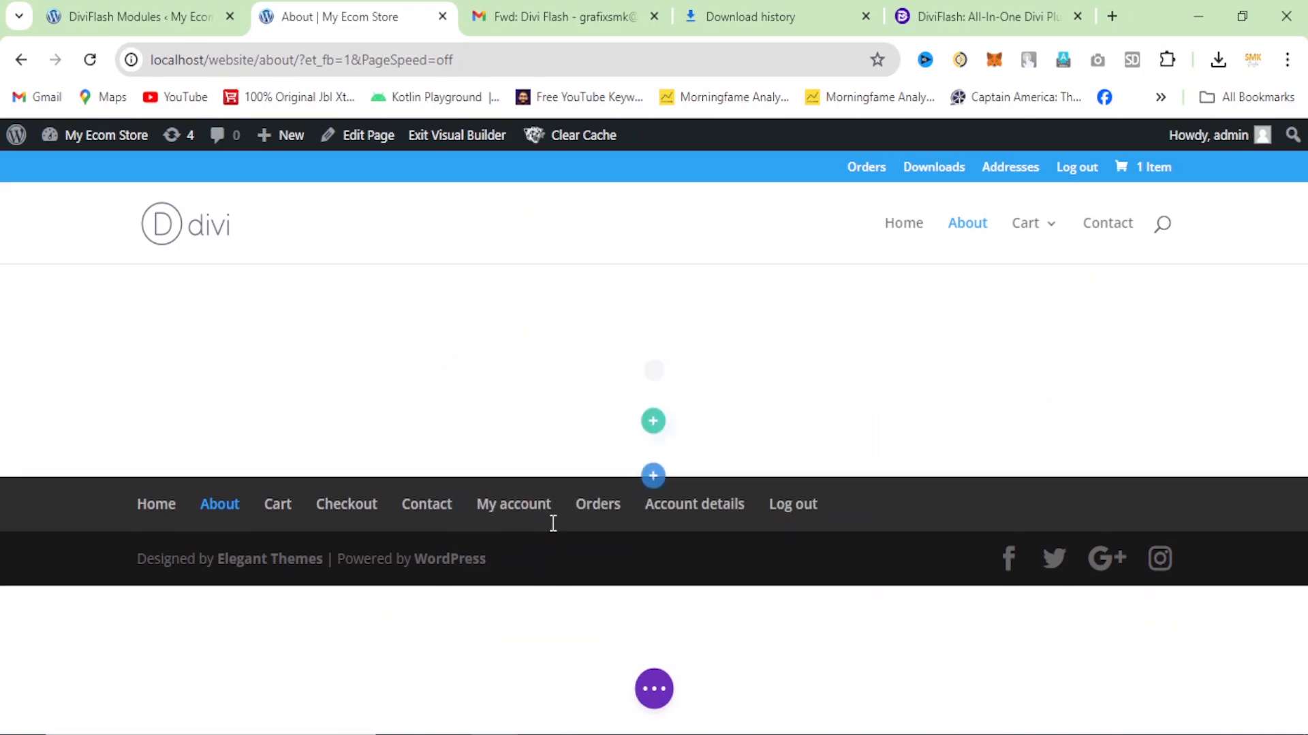
Step: Browse the available modules and insert the Before After Image module into the new row
scroll(664, 575, down, 1)
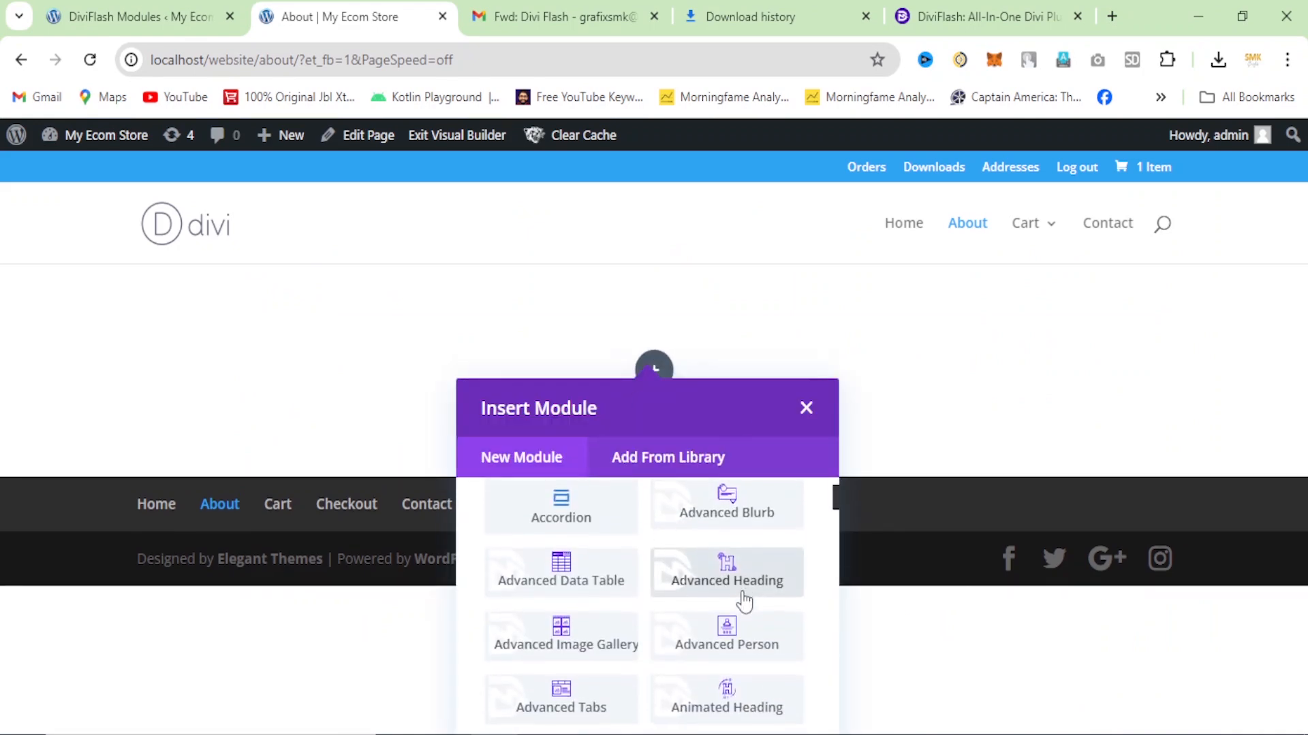
scroll(745, 598, down, 1)
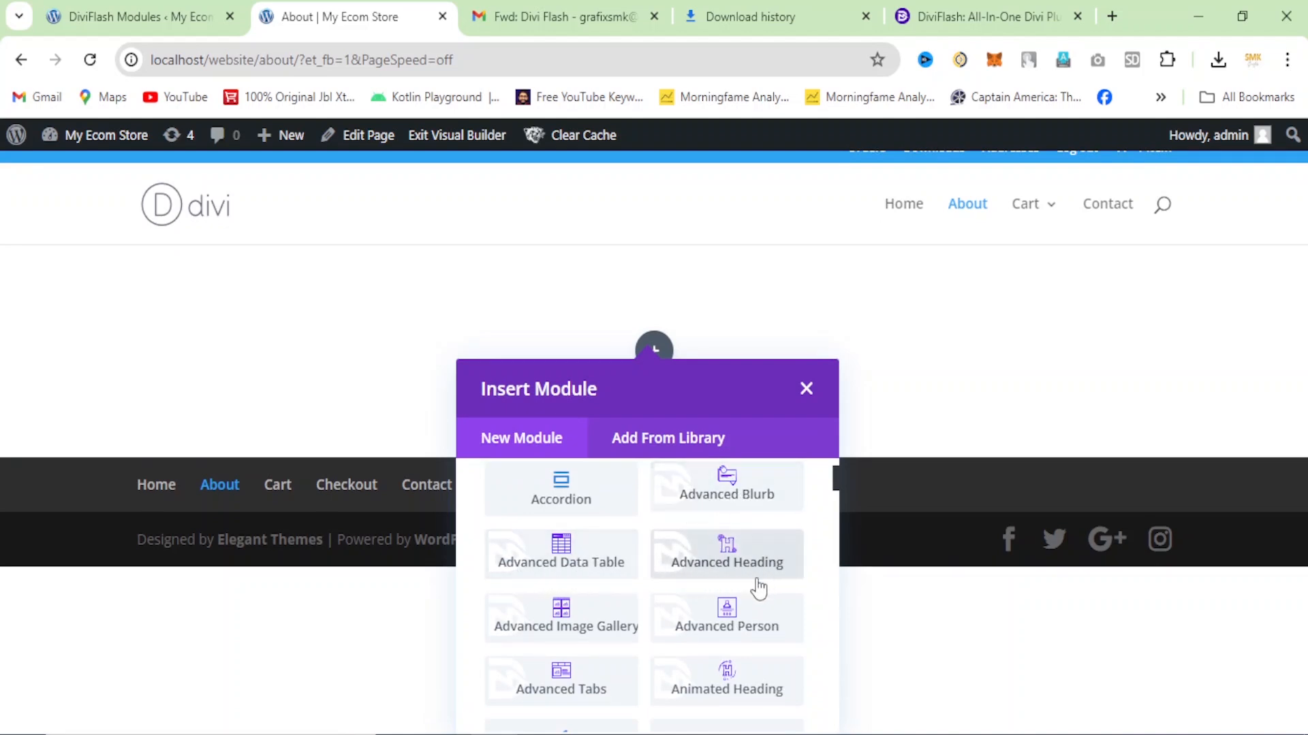
scroll(691, 633, down, 4)
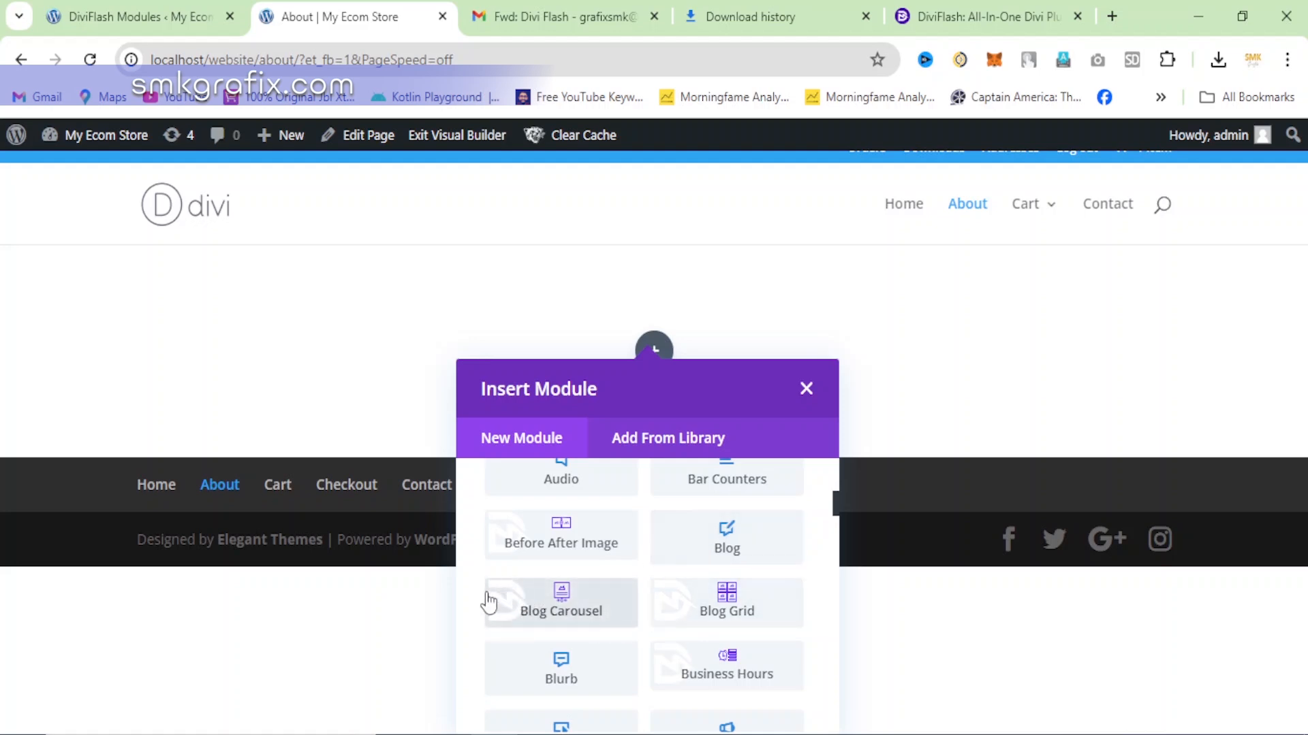
scroll(540, 619, down, 3)
scroll(695, 502, down, 2)
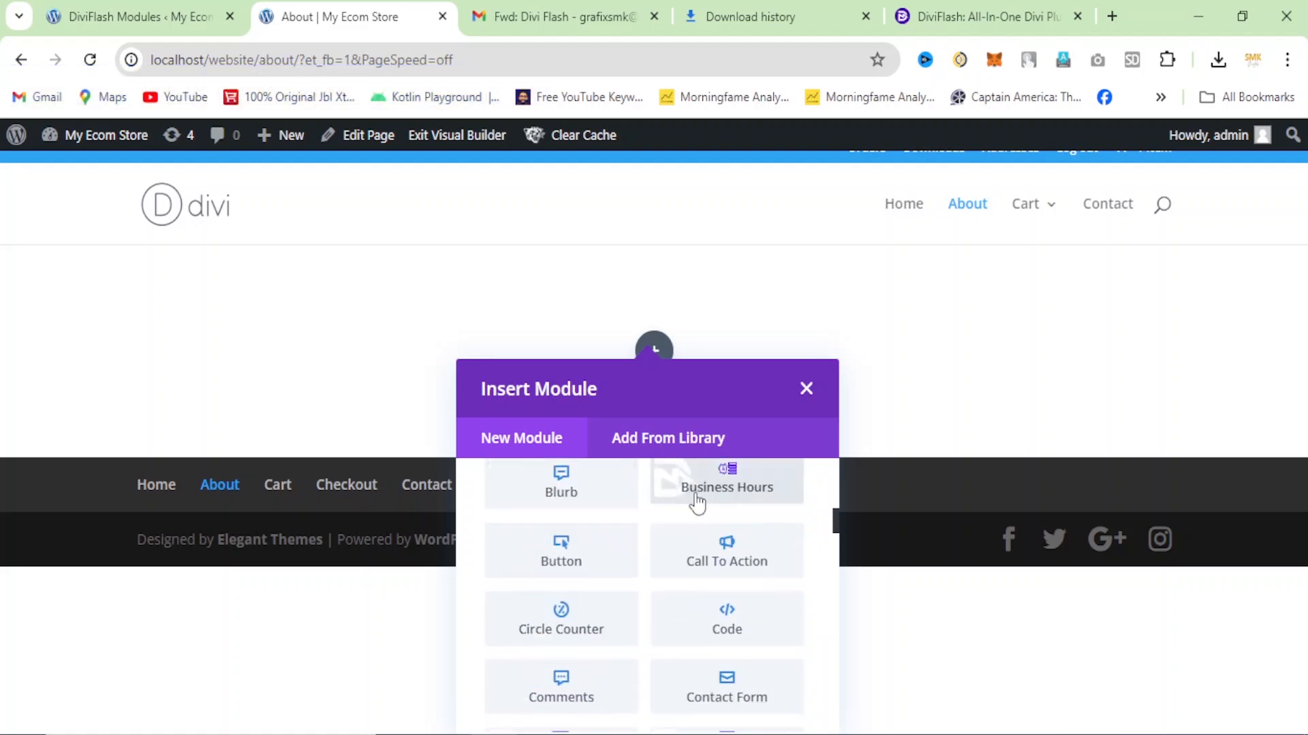
scroll(716, 690, down, 5)
scroll(568, 688, up, 10)
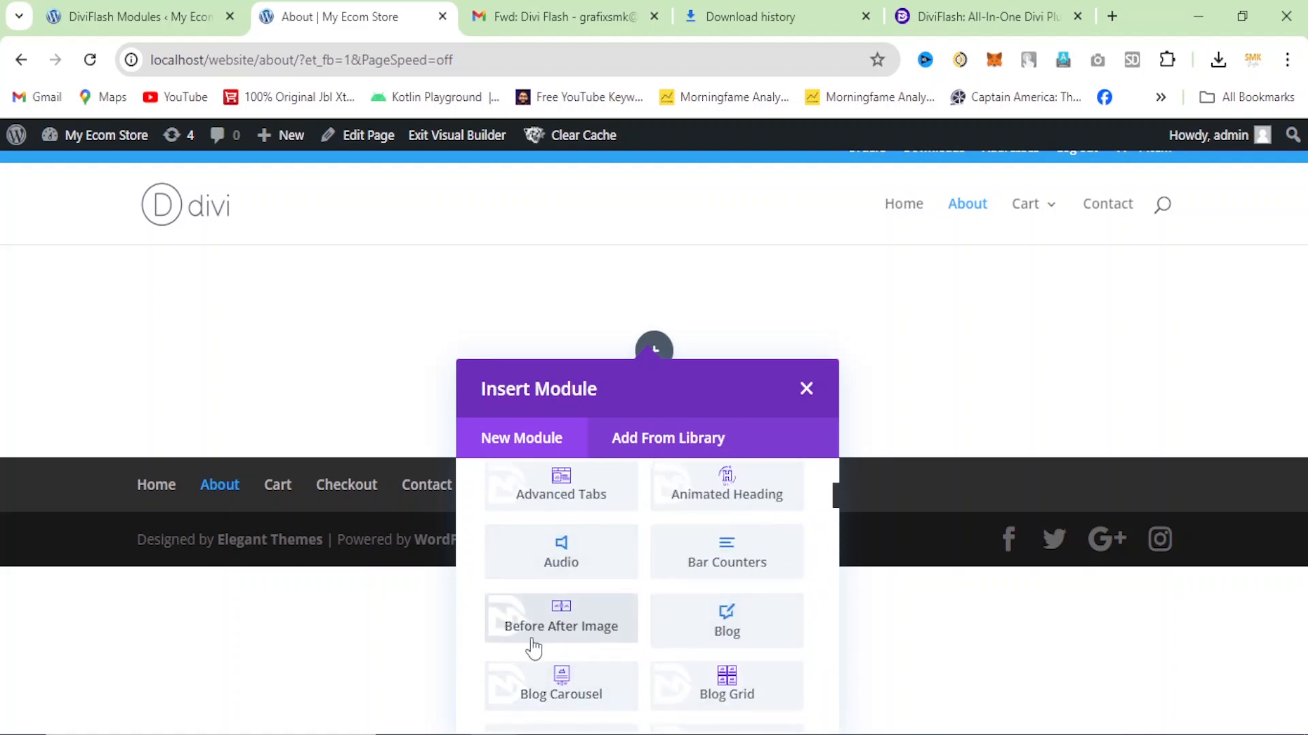
click(574, 638)
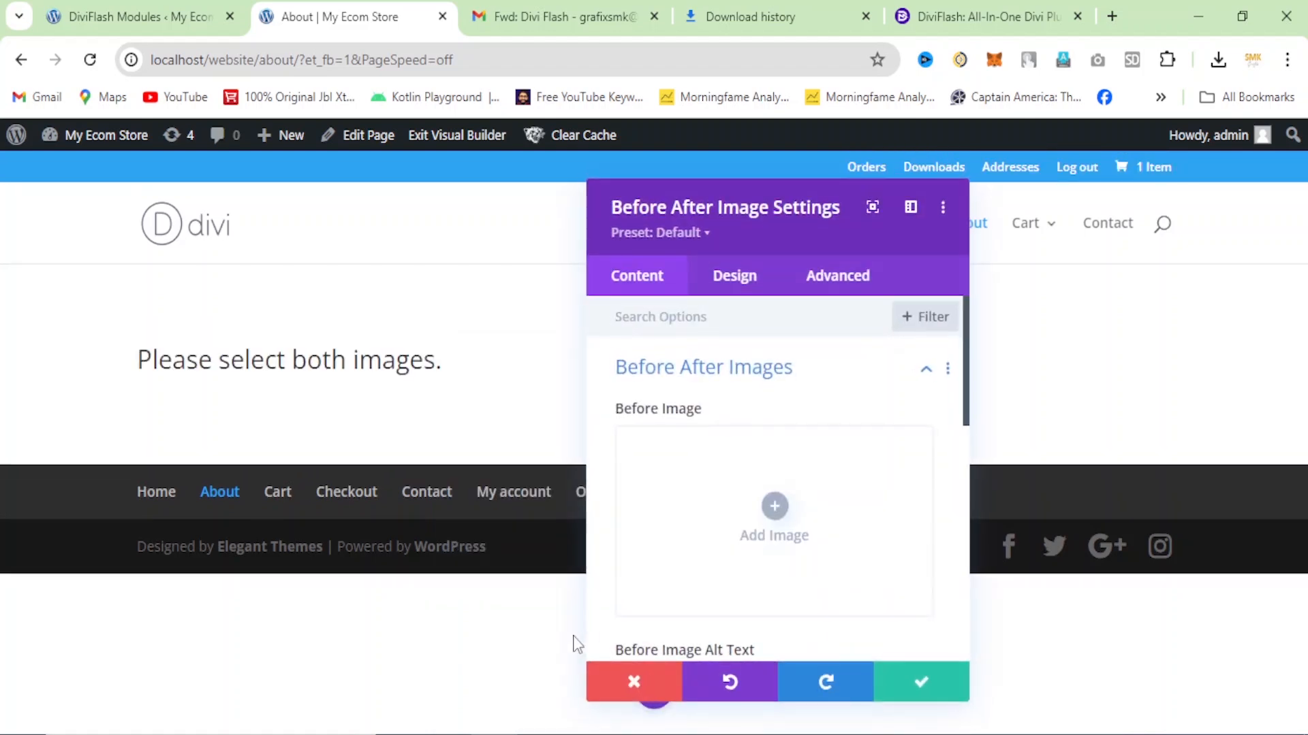
Step: Look over the module's image fields, then search Google in a new tab for "before after image" and browse the results
scroll(753, 563, down, 4)
scroll(754, 564, up, 2)
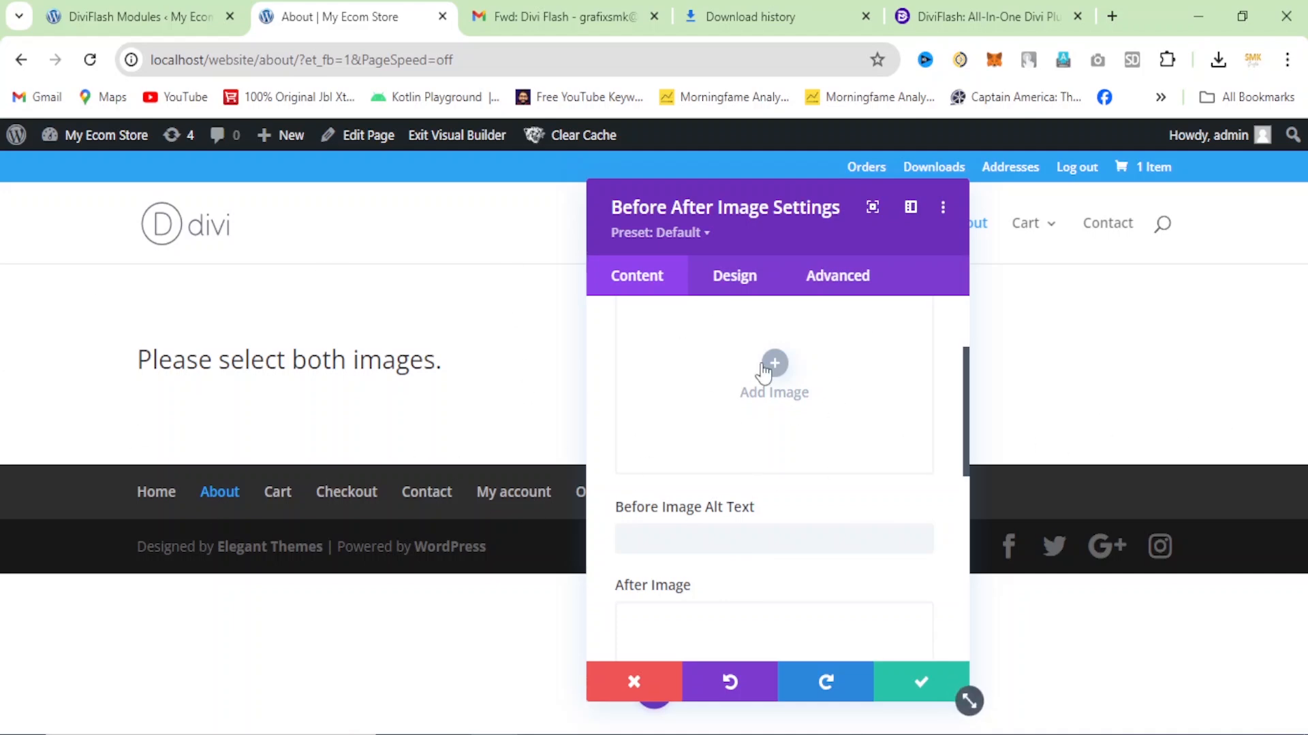
click(1111, 16)
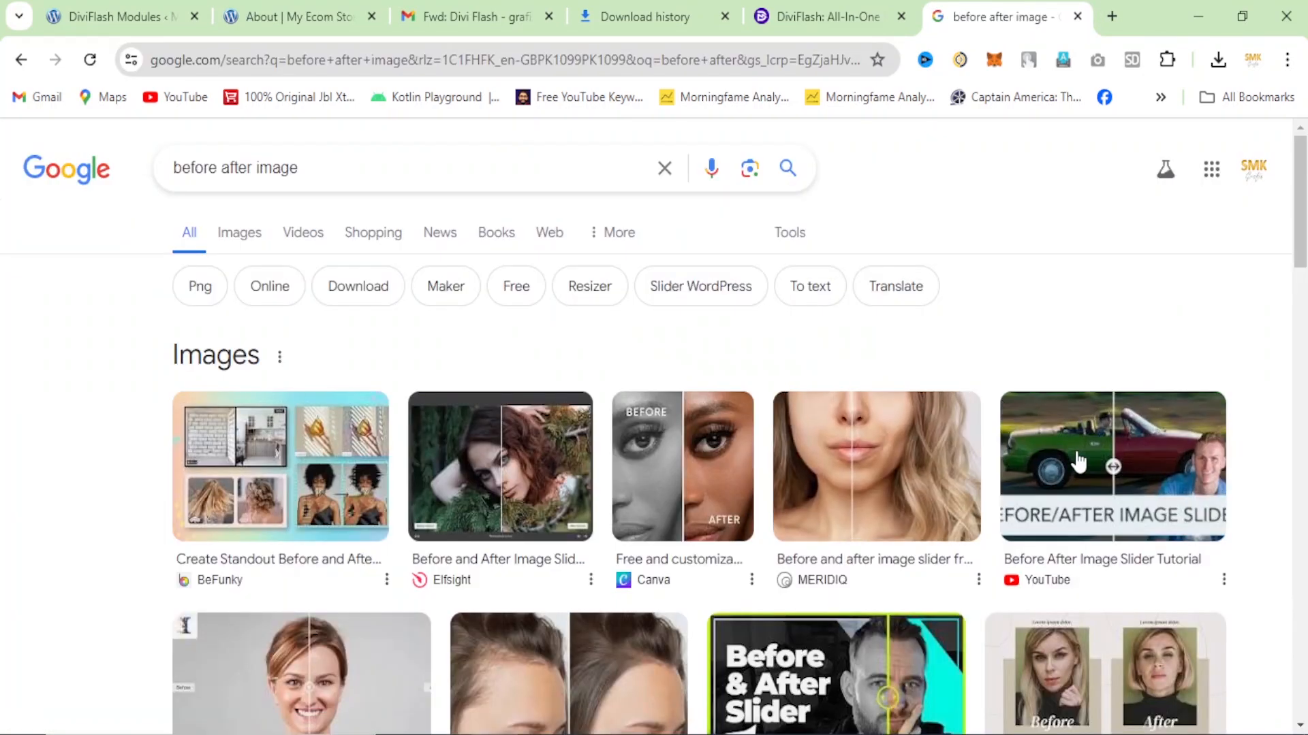
scroll(4, 647, down, 5)
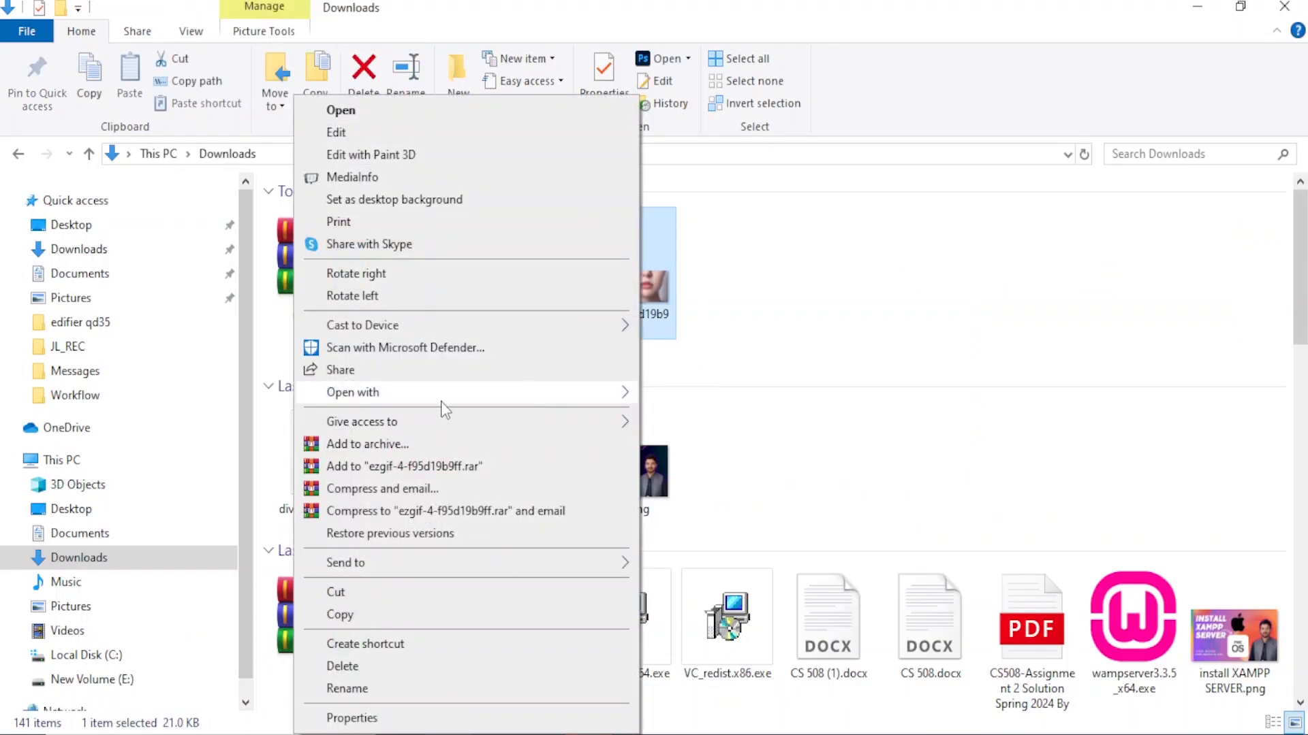
Step: Open the downloaded image ezgif-4-f95d19b9ff from the Downloads folder in Adobe Photoshop 2022
mouse_move(446, 407)
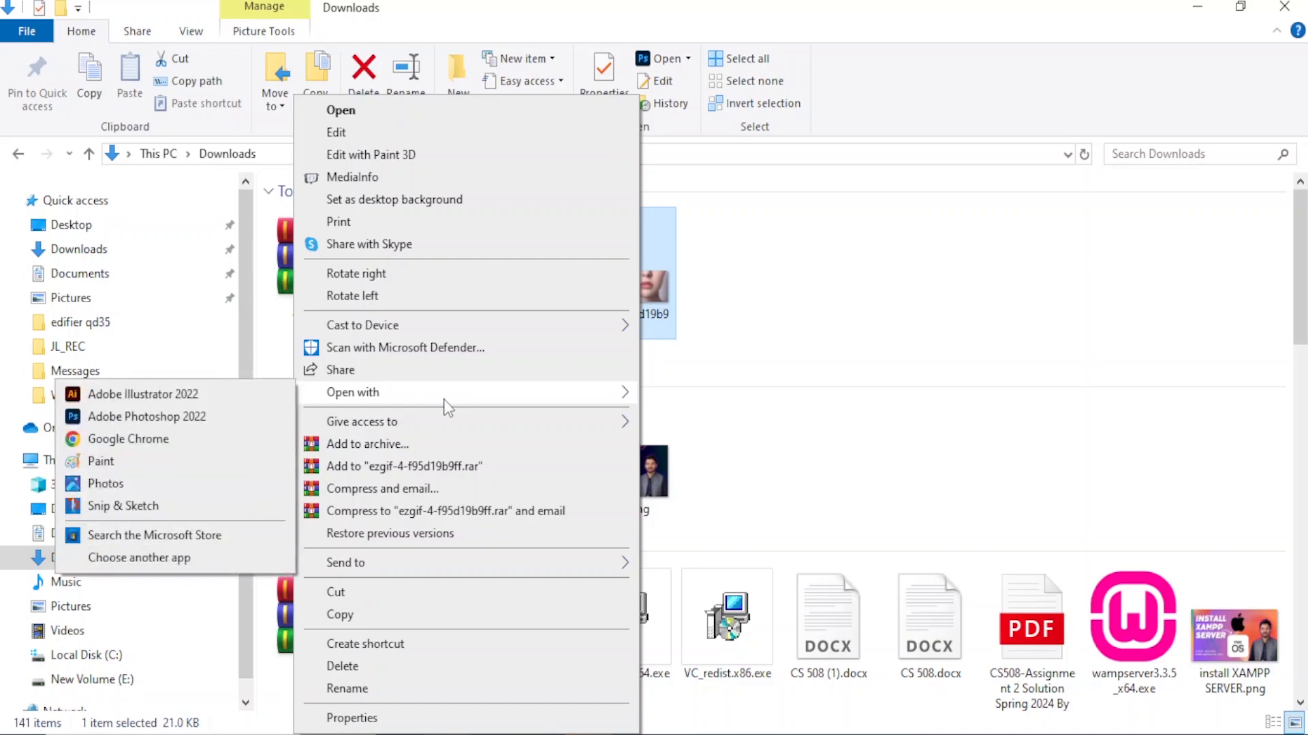
click(136, 416)
click(19, 99)
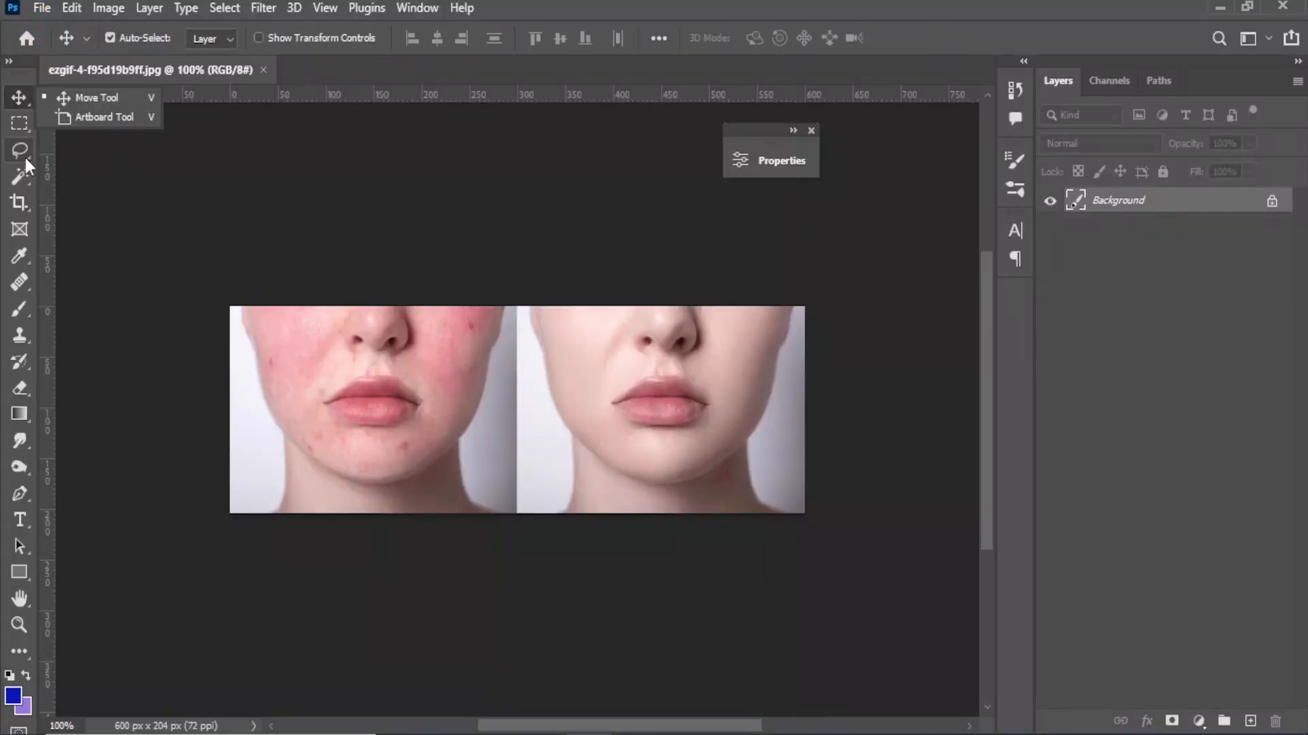
click(19, 202)
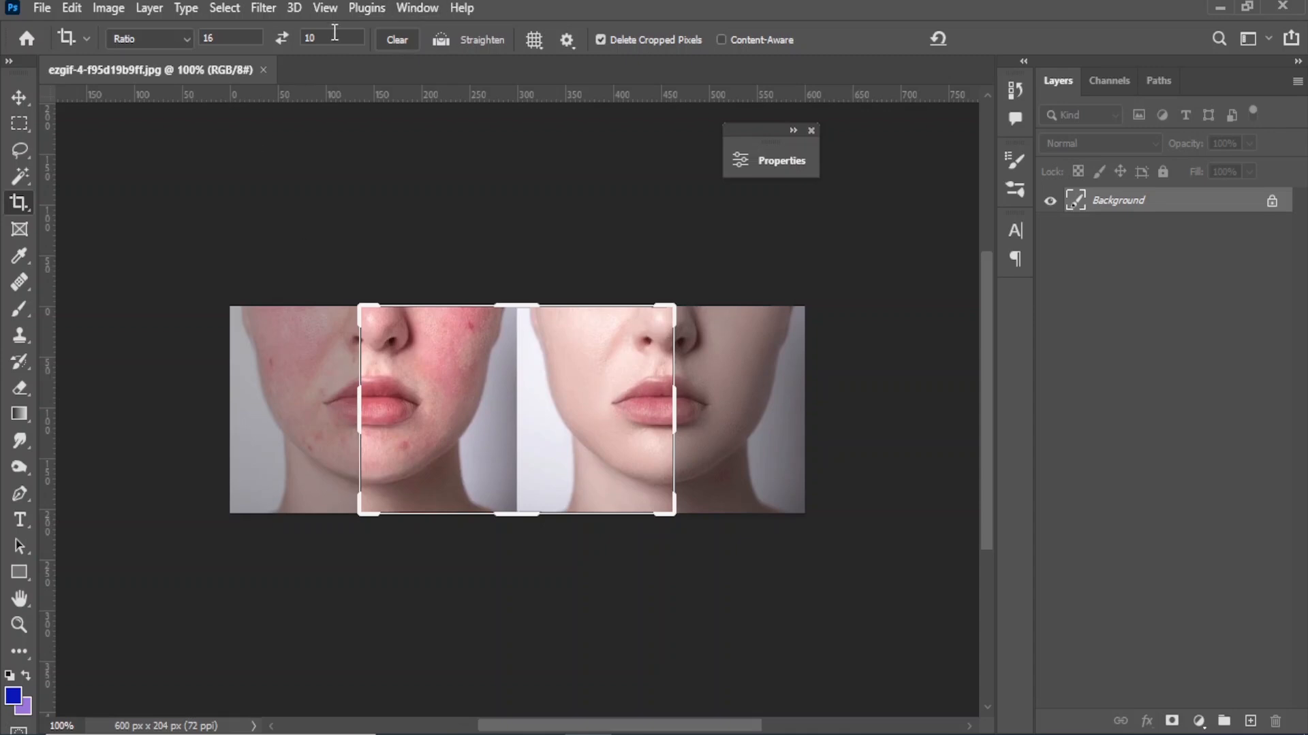
click(19, 99)
right_click(20, 123)
click(96, 142)
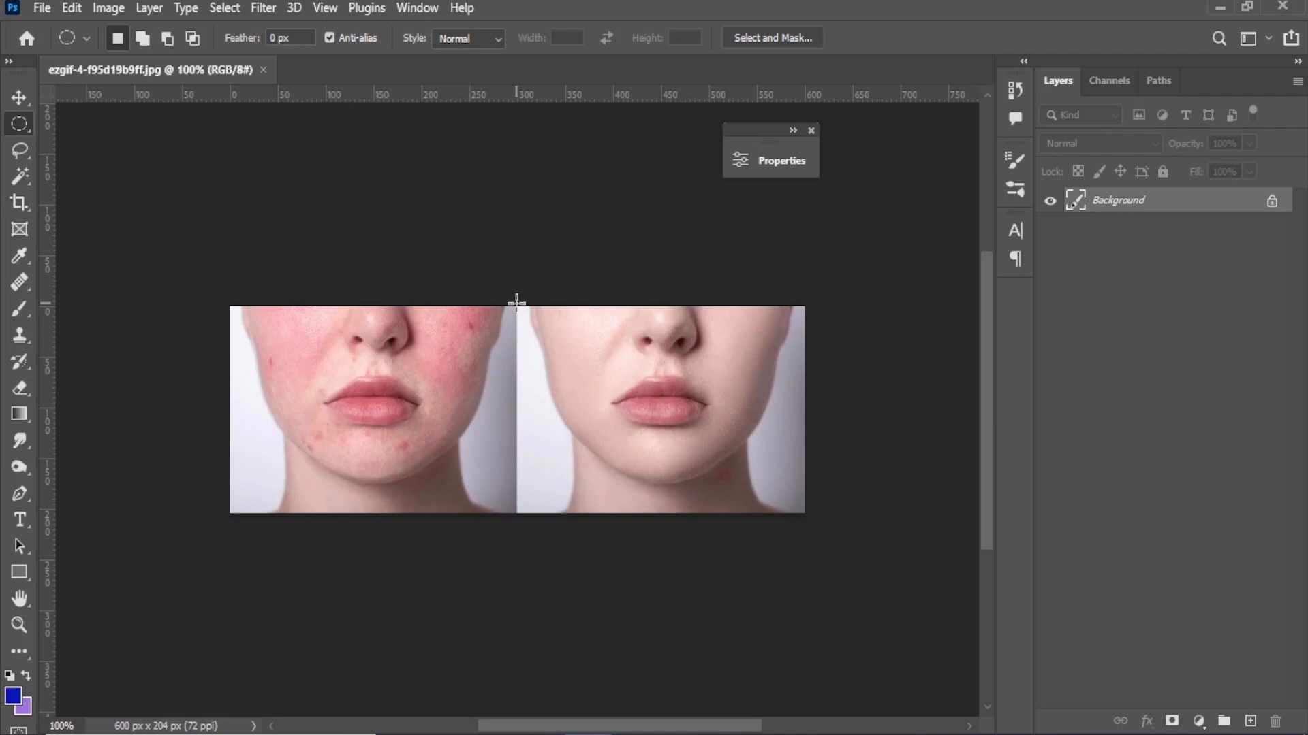
drag(176, 518, 228, 516)
key(shift+m)
Step: Crop the picture to its left half showing the reddened face and export it for the web
key(c)
drag(526, 474, 522, 471)
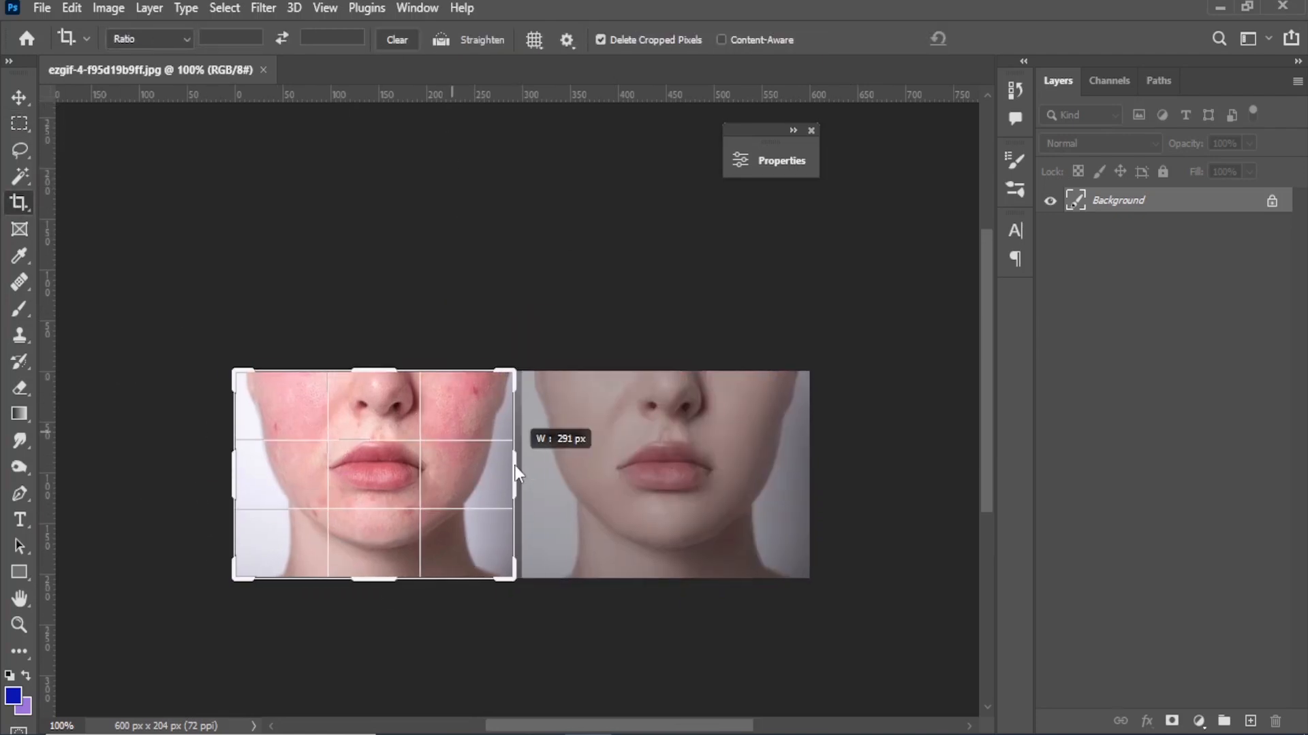
key(Return)
key(ctrl+shift+alt+s)
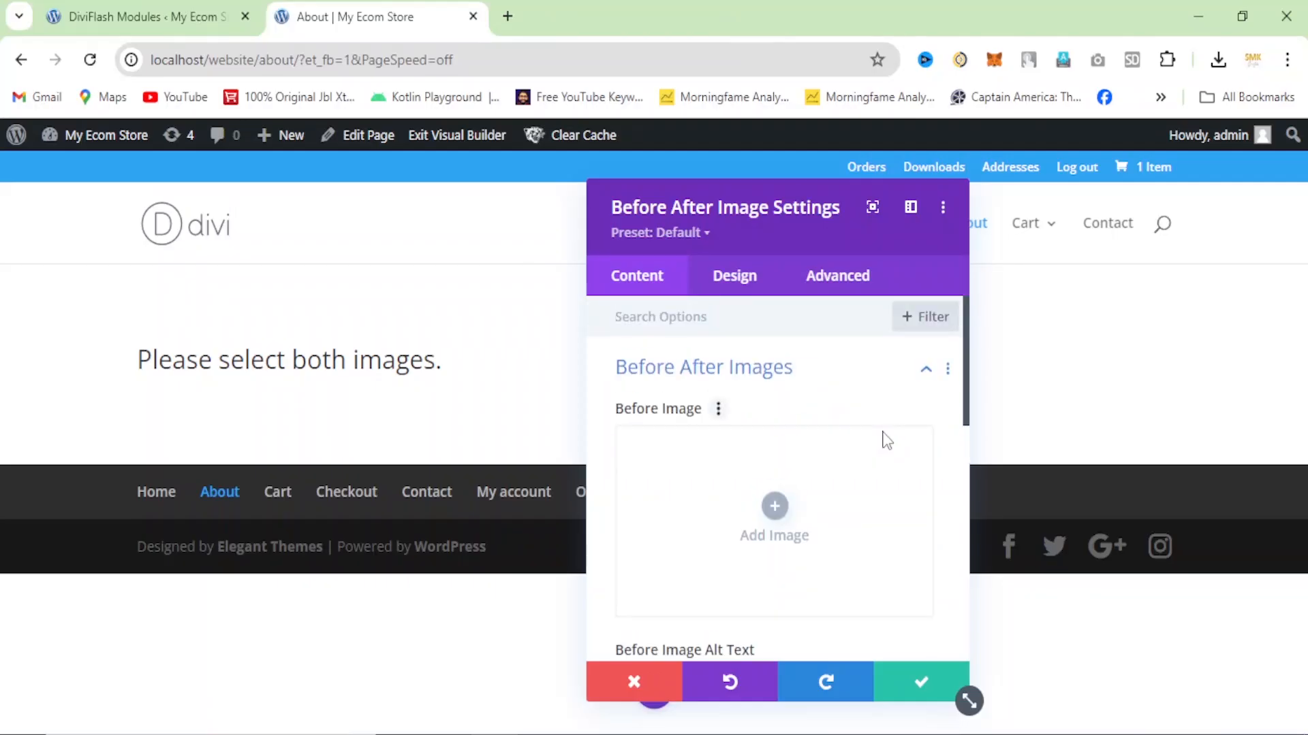
Step: In the Before After Image settings, upload the cropped reddened-face picture as the Before Image
scroll(885, 440, down, 2)
scroll(884, 438, up, 1)
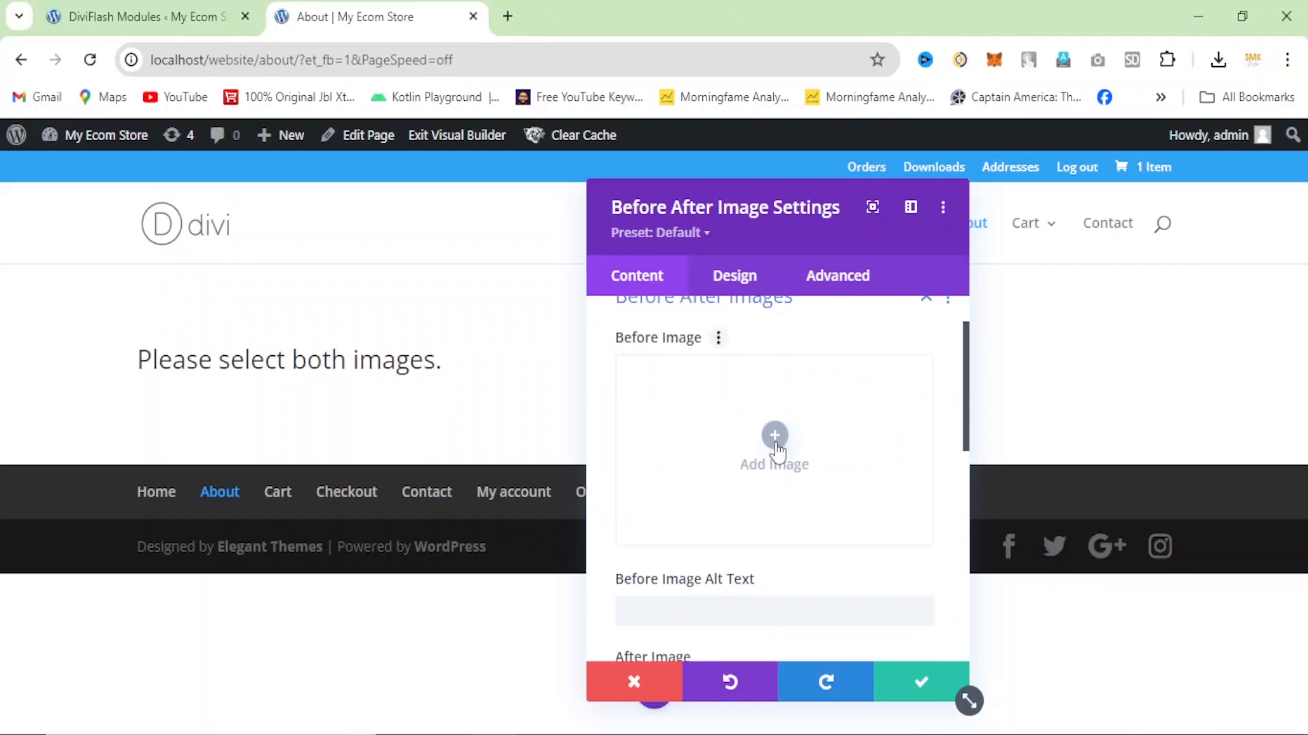
click(773, 439)
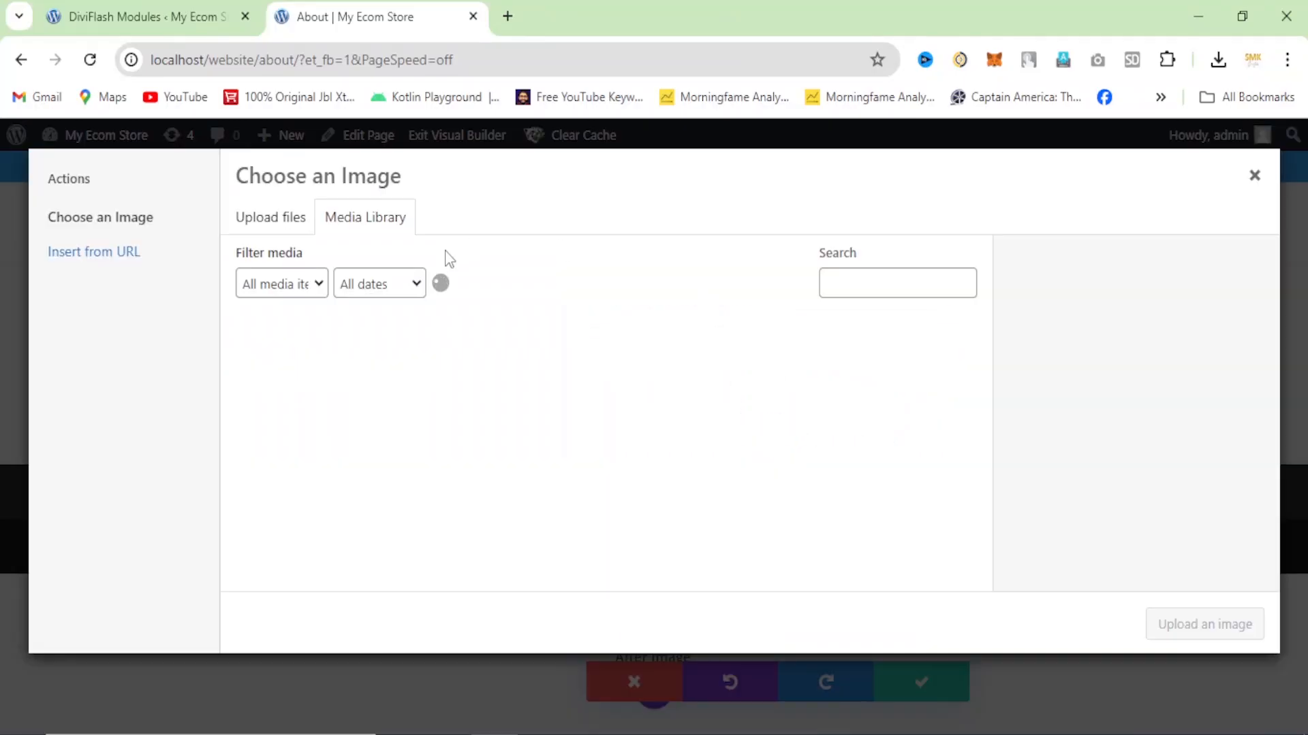
click(282, 218)
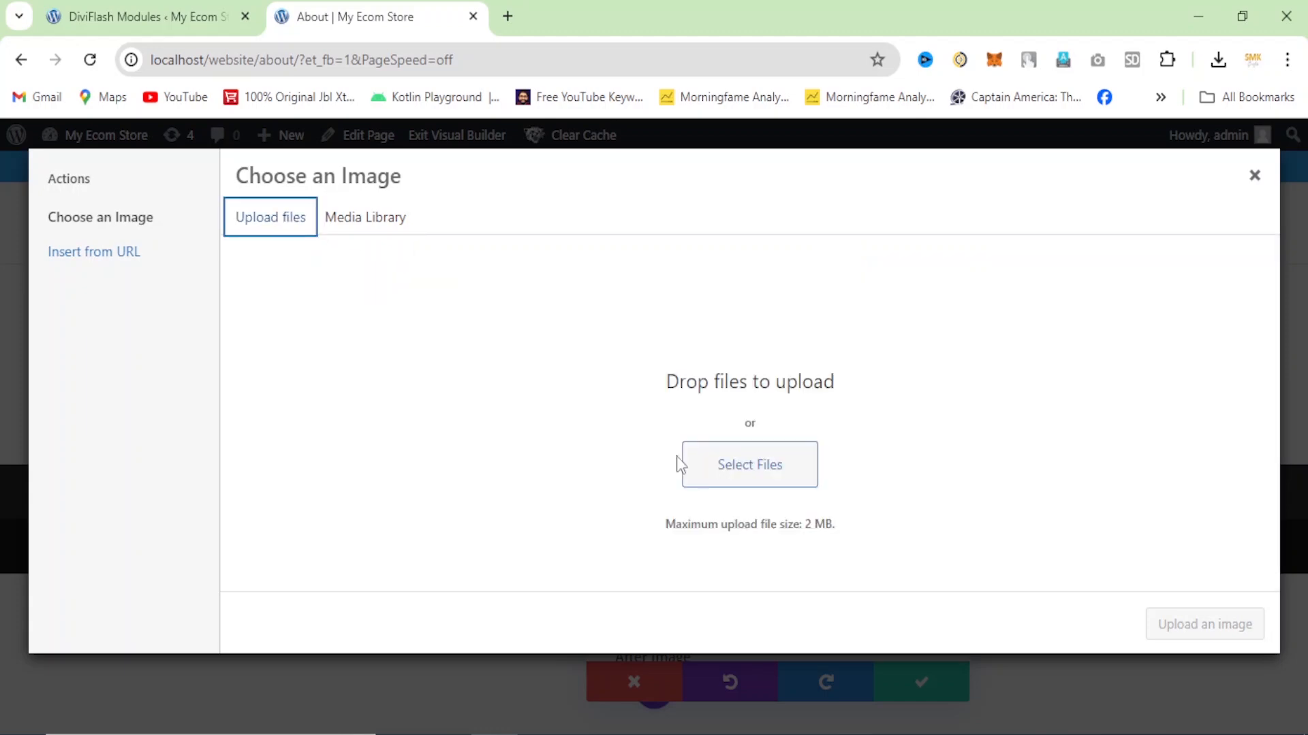
click(744, 468)
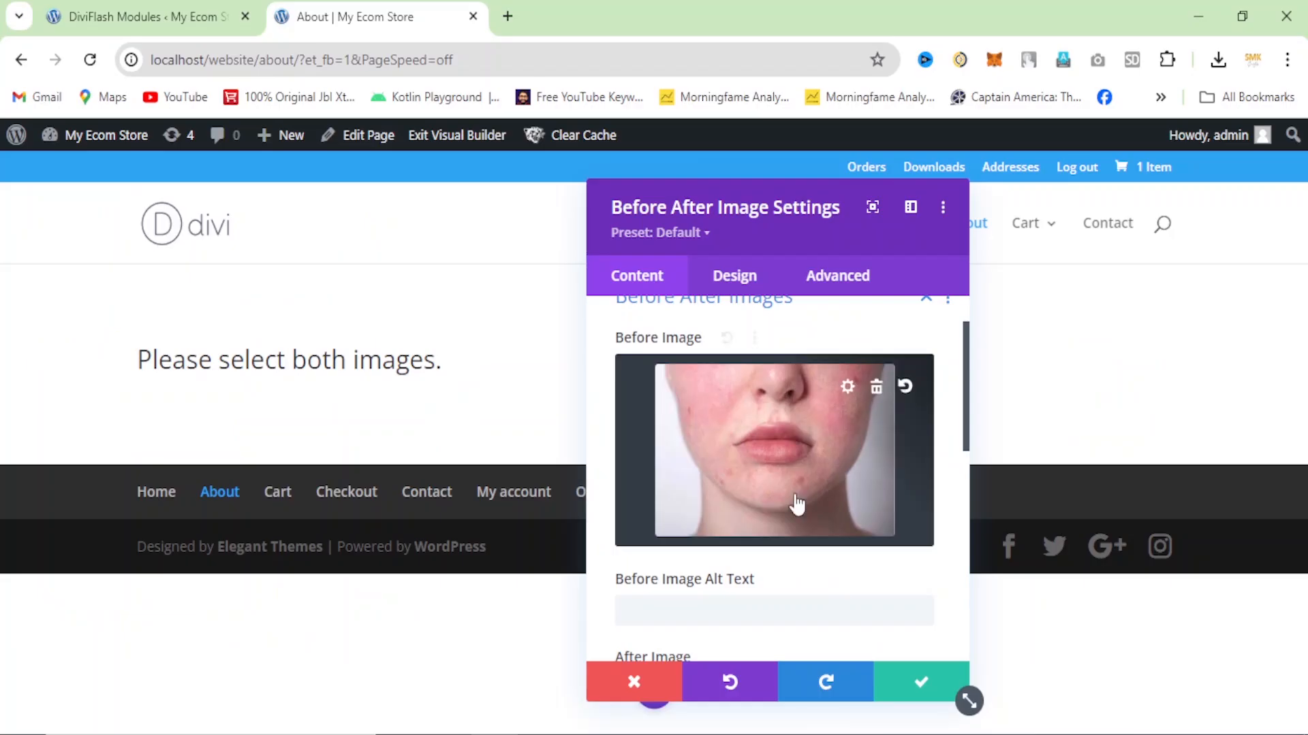
Step: Upload the clear-skin picture as the module's After Image
scroll(794, 505, down, 3)
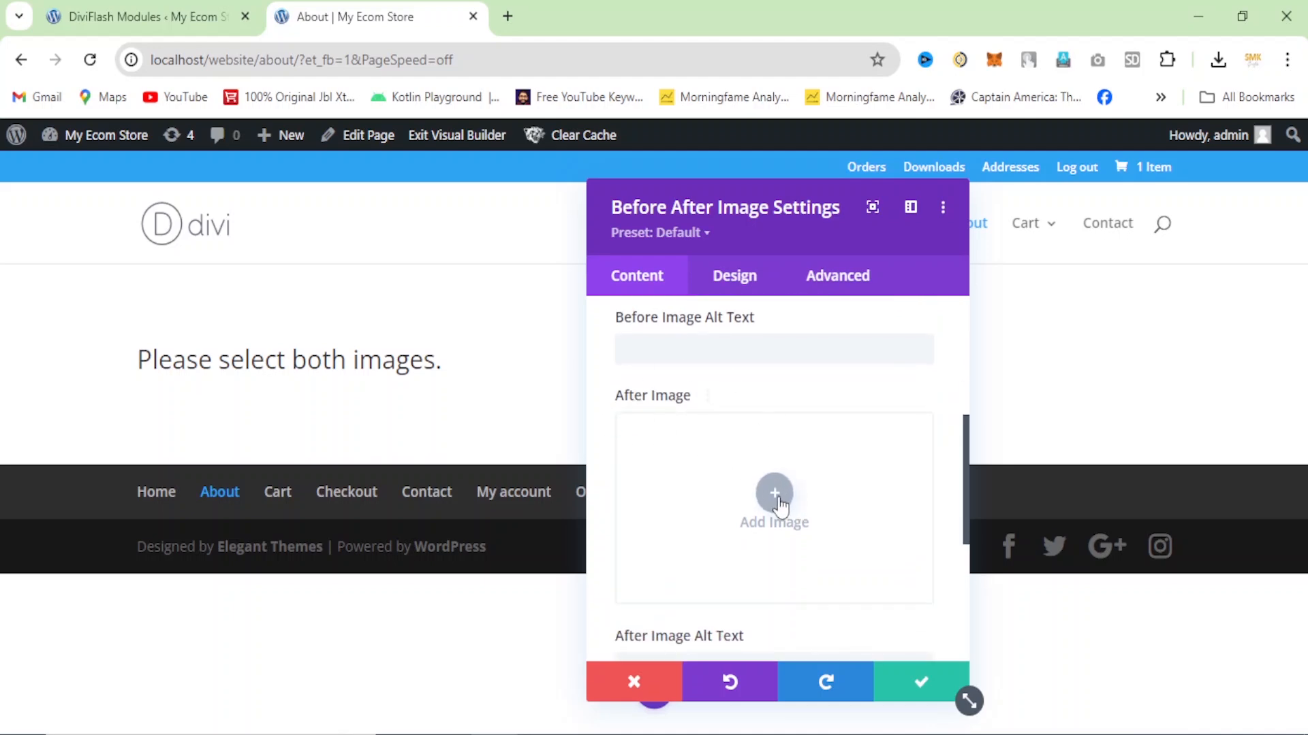
click(774, 498)
click(267, 229)
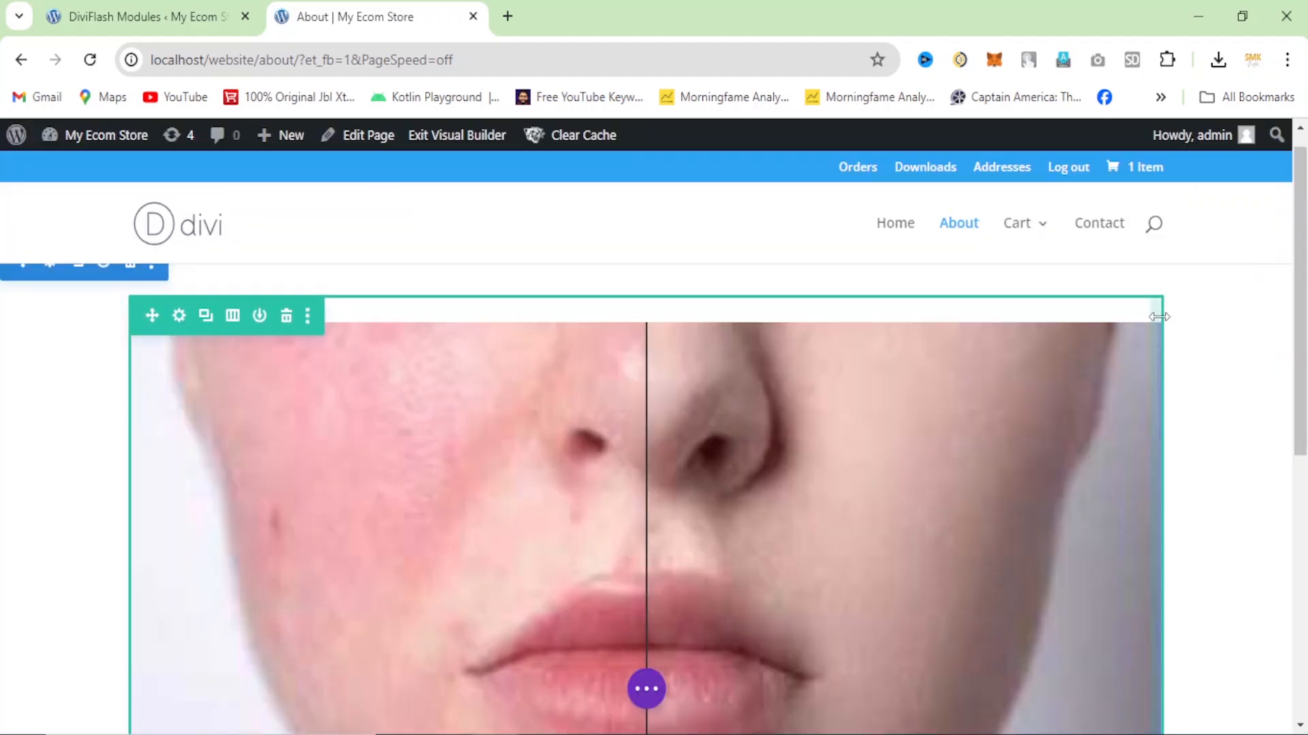
Step: Narrow the row holding the image comparison to less than half its width and open the module's Sizing design options
drag(1158, 316, 549, 406)
click(302, 378)
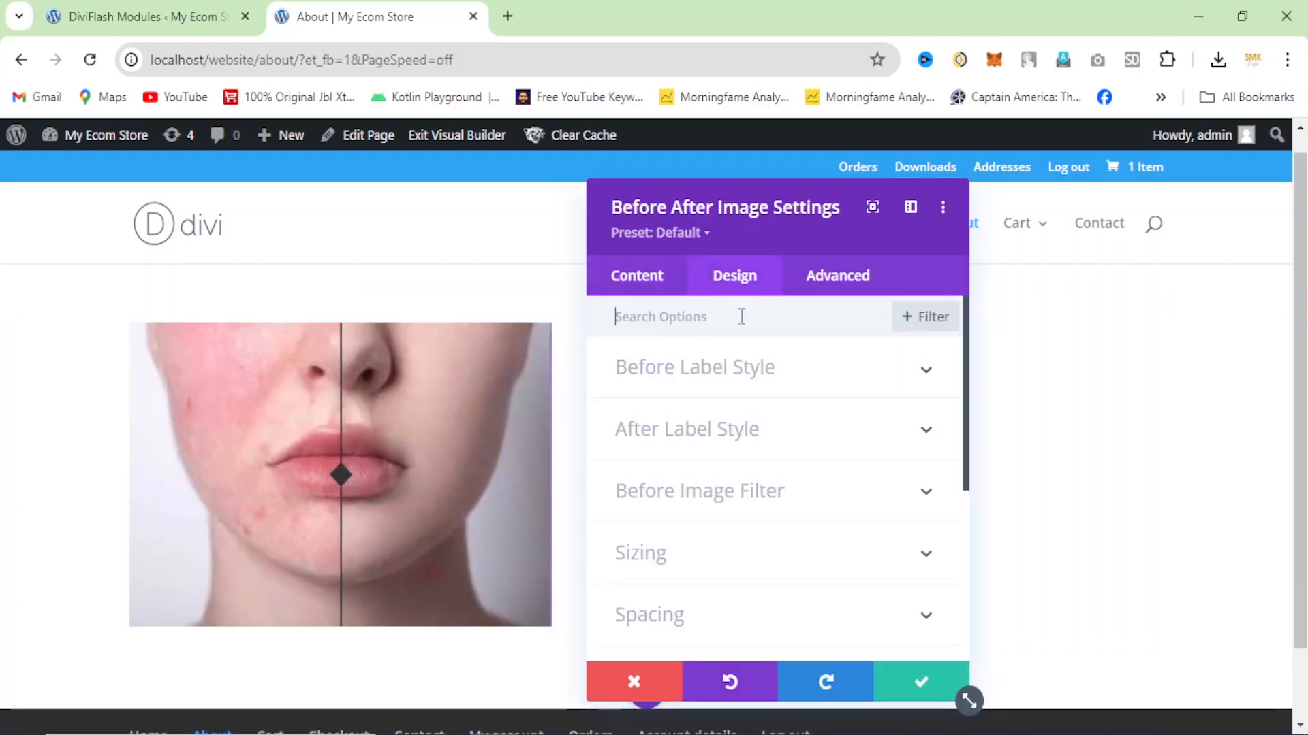
scroll(744, 472, down, 1)
click(746, 449)
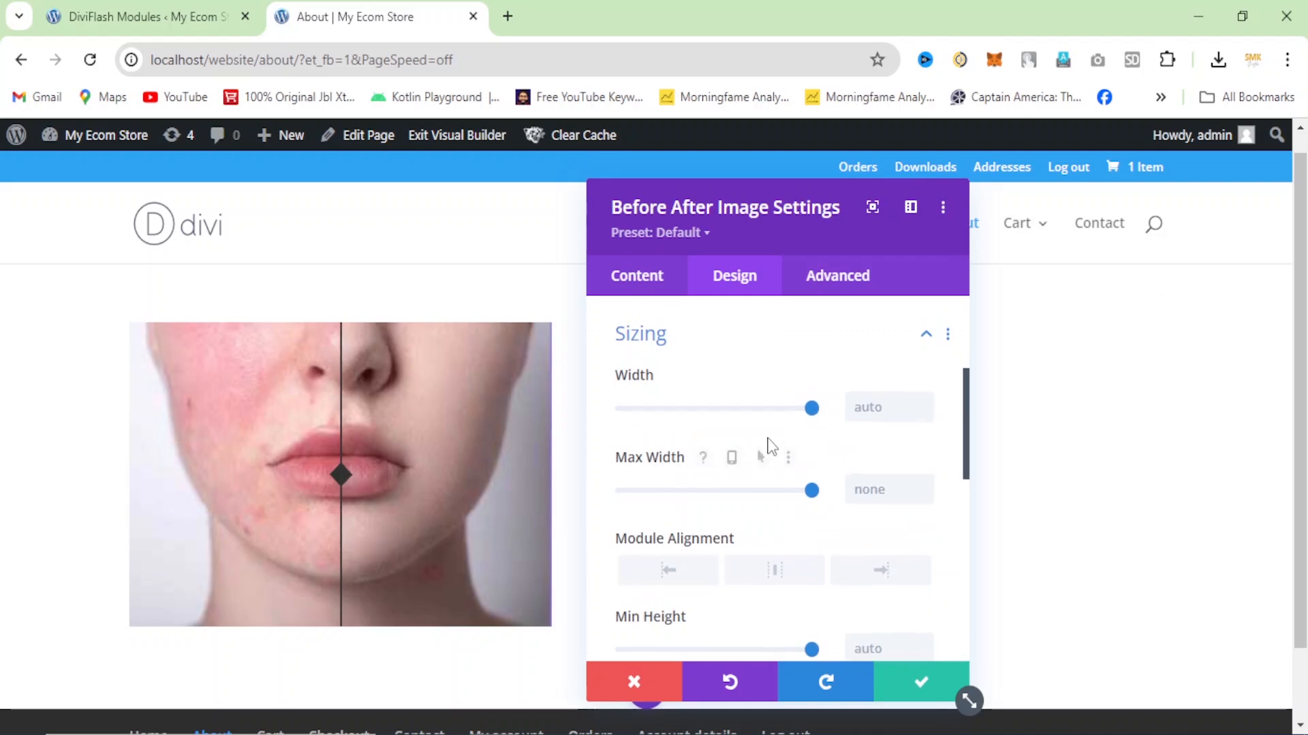
Step: Save the Before After Image module settings and save the About page
click(923, 683)
click(637, 693)
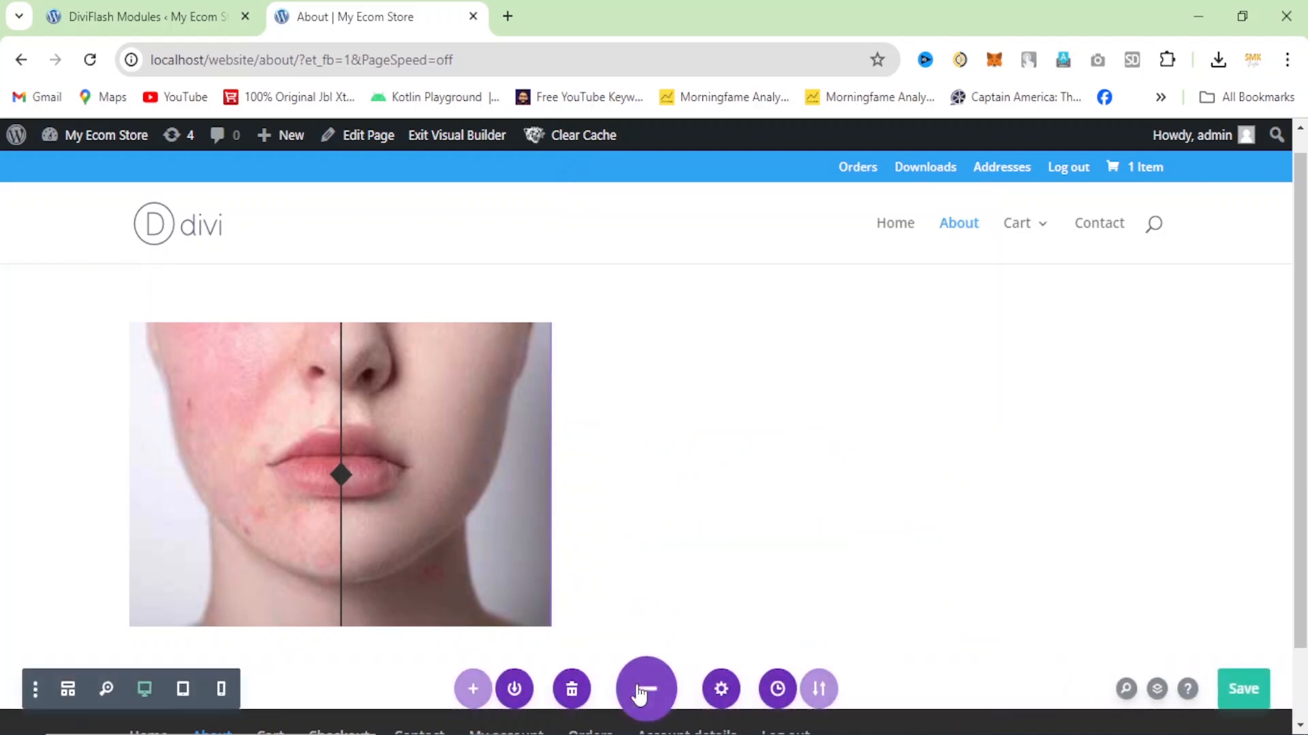
click(1238, 698)
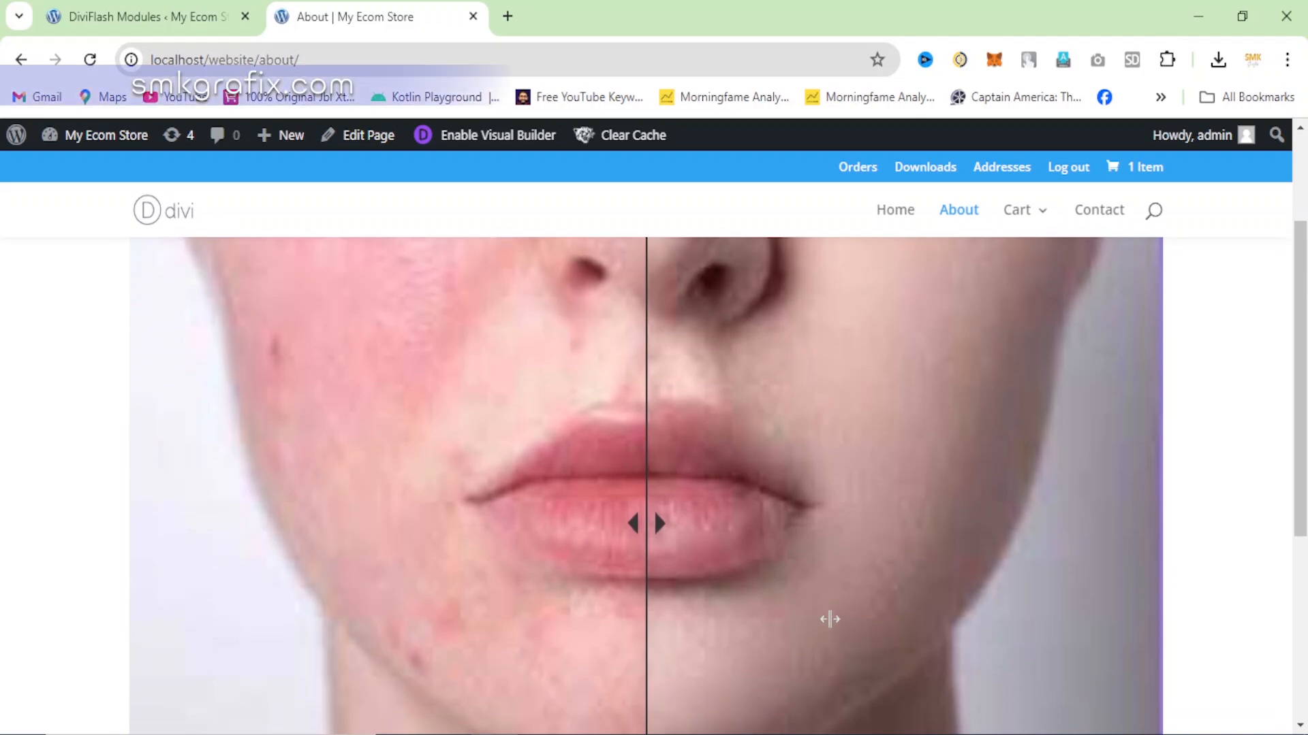
Step: Examine the before/after comparison on the live About page, moving its divider to test how the two images are revealed
scroll(829, 619, up, 2)
scroll(829, 619, down, 1)
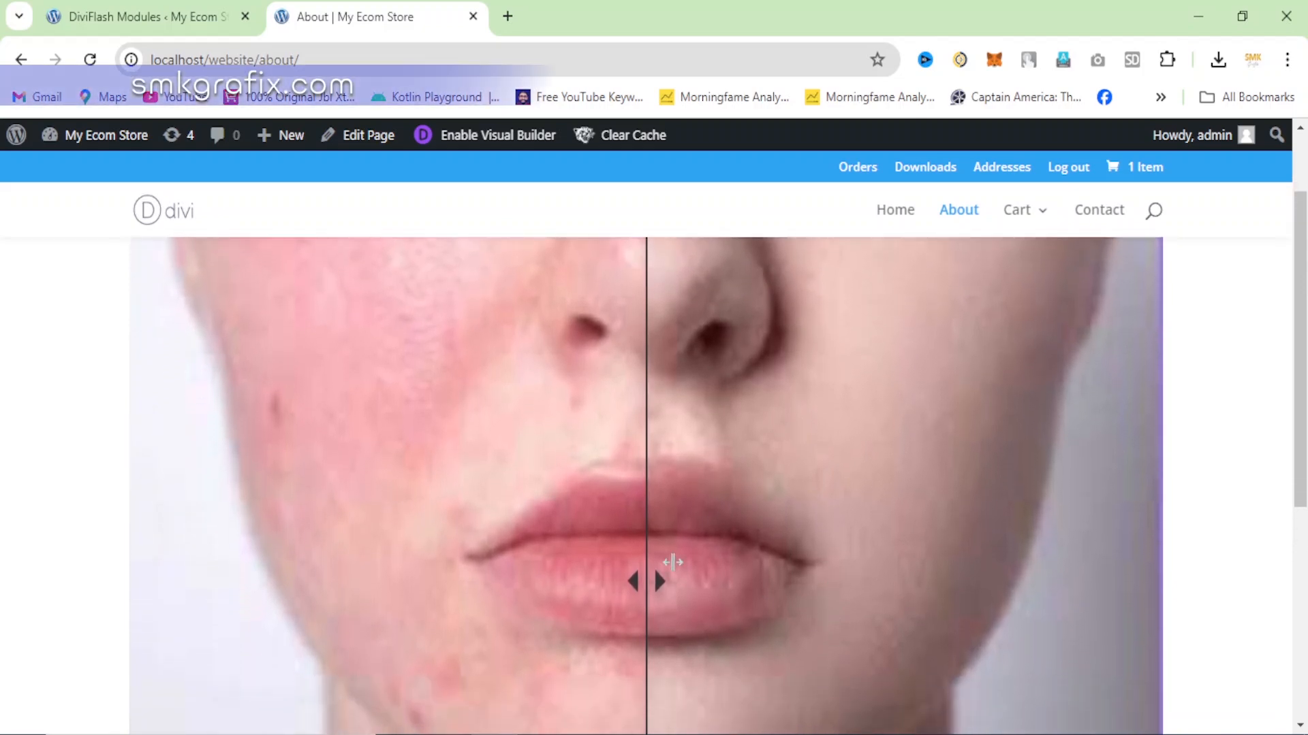
drag(648, 578, 210, 569)
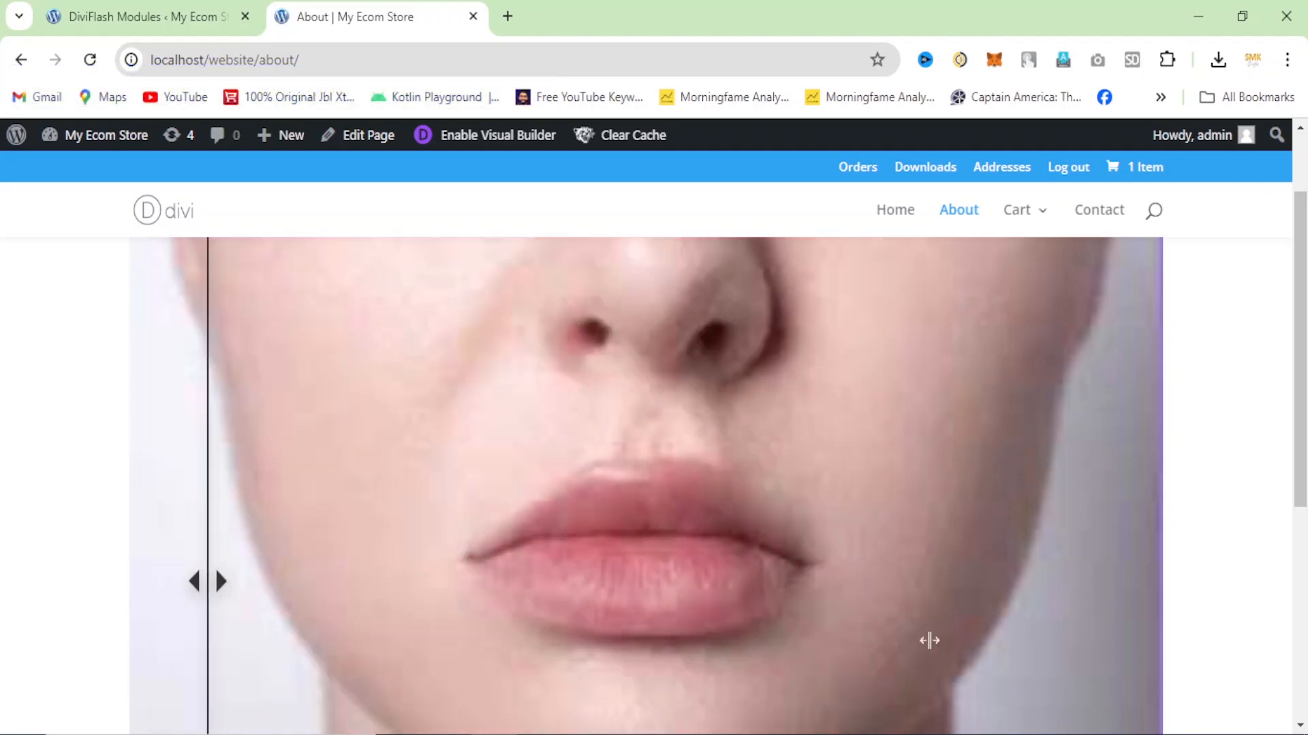
scroll(738, 538, down, 5)
scroll(738, 538, up, 6)
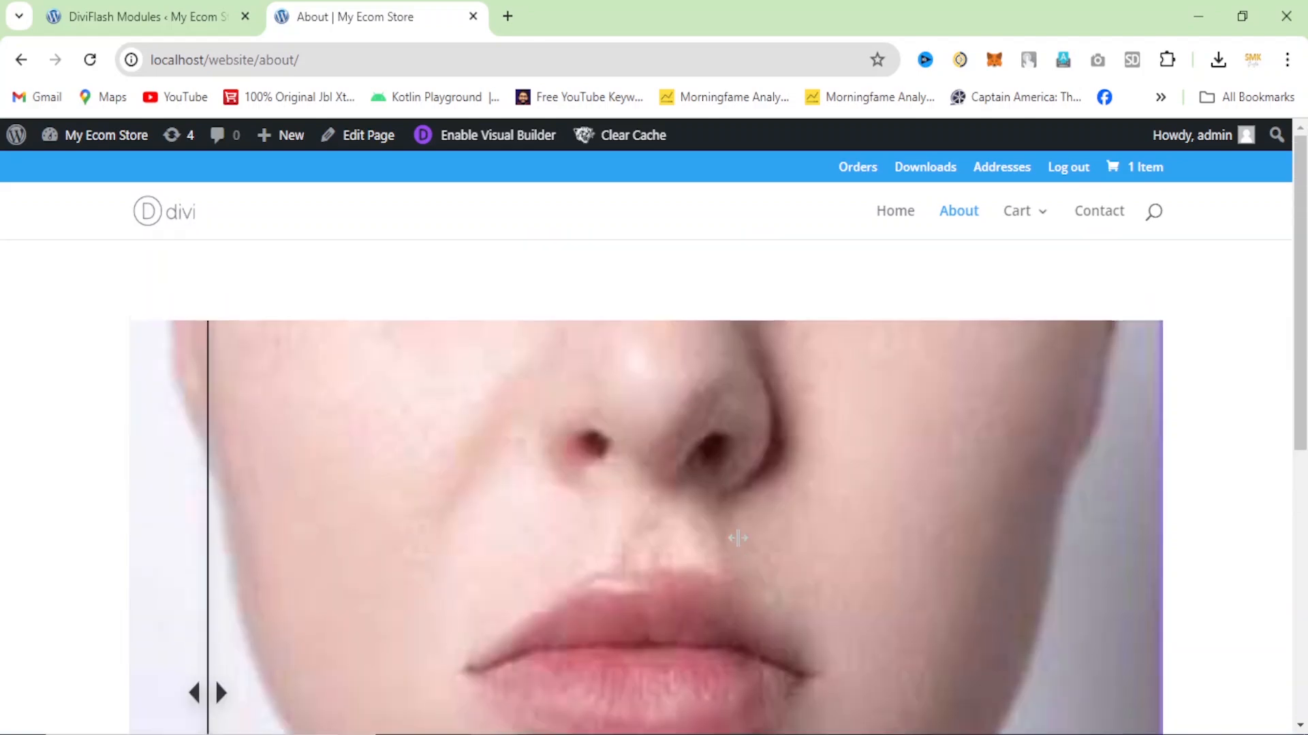
scroll(737, 538, down, 1)
drag(209, 578, 267, 575)
scroll(512, 574, down, 4)
scroll(512, 575, up, 6)
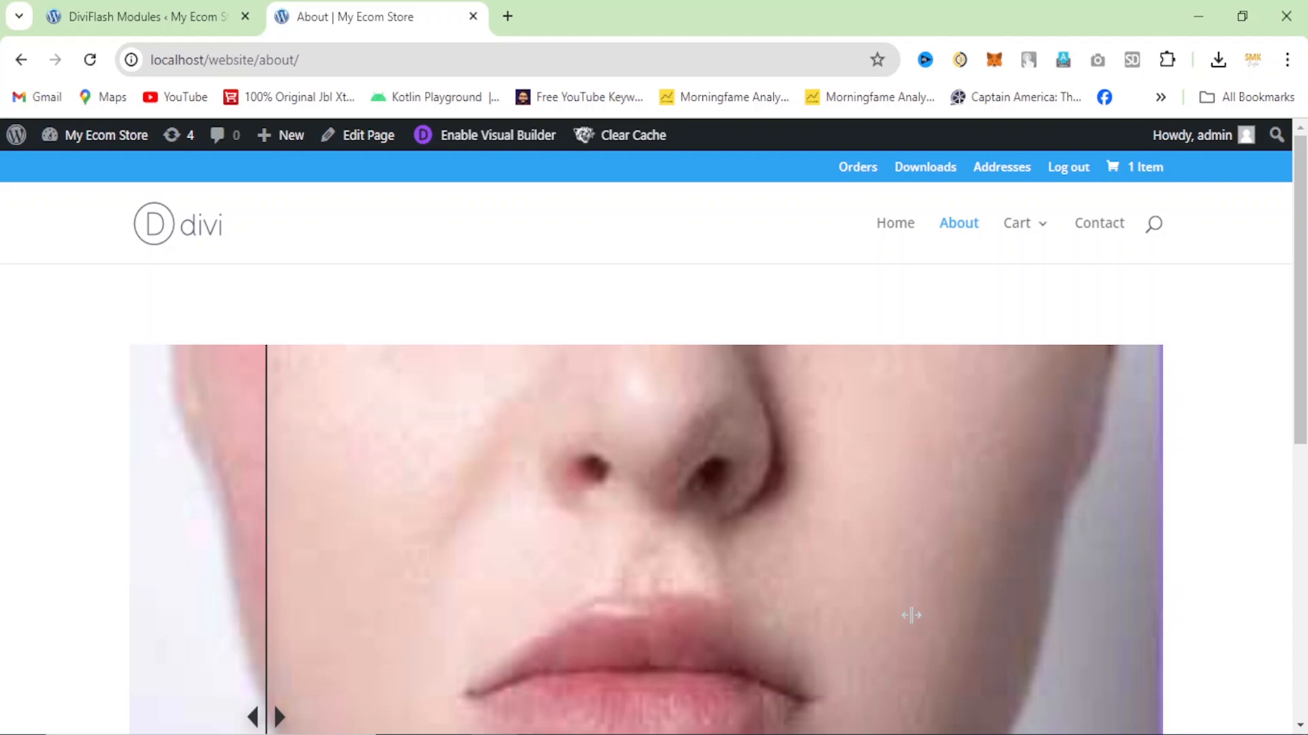
scroll(910, 615, down, 2)
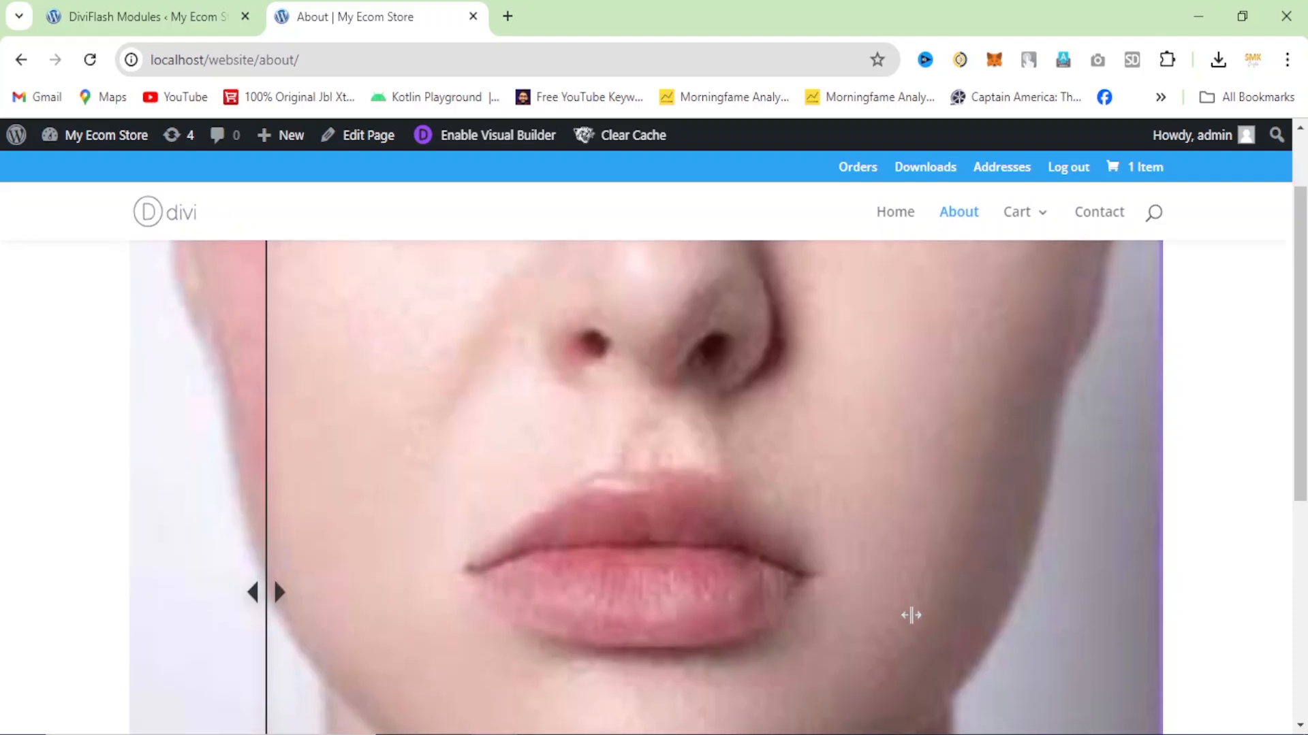